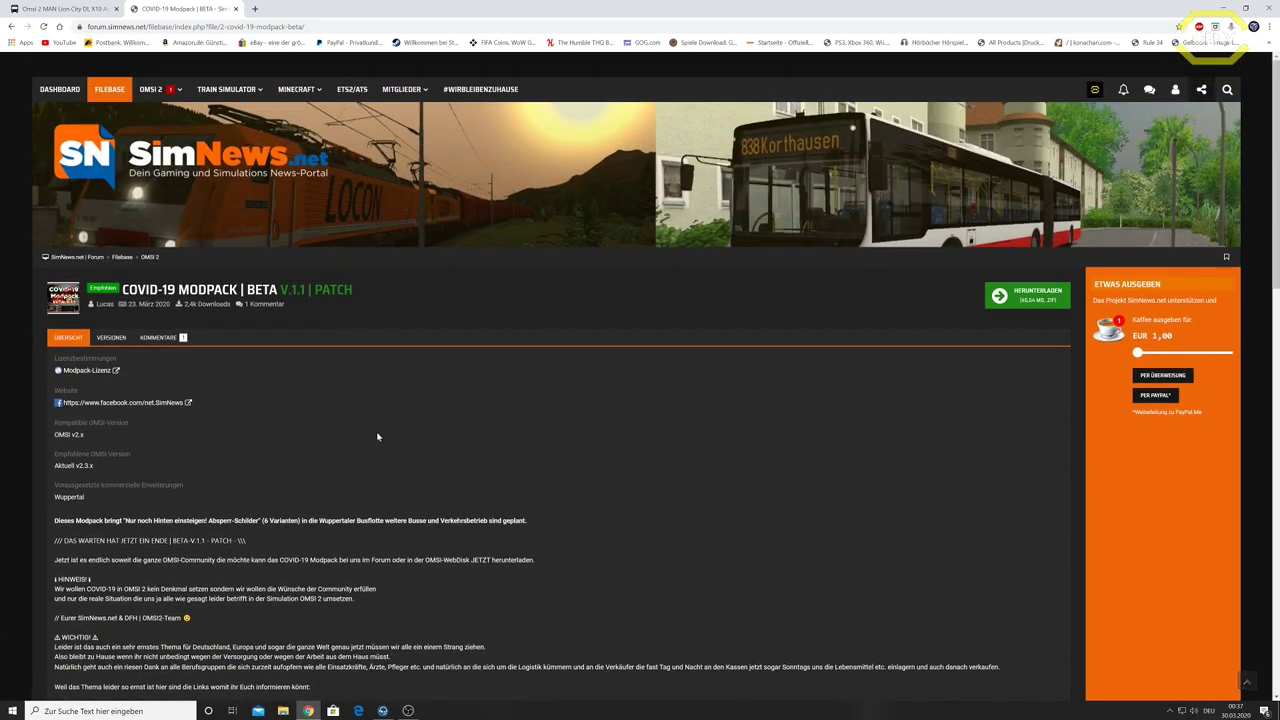
- Look through the COVID-19 Modpack download page, and minimise the browser to reveal the desktop
scroll(521, 443, down, 4)
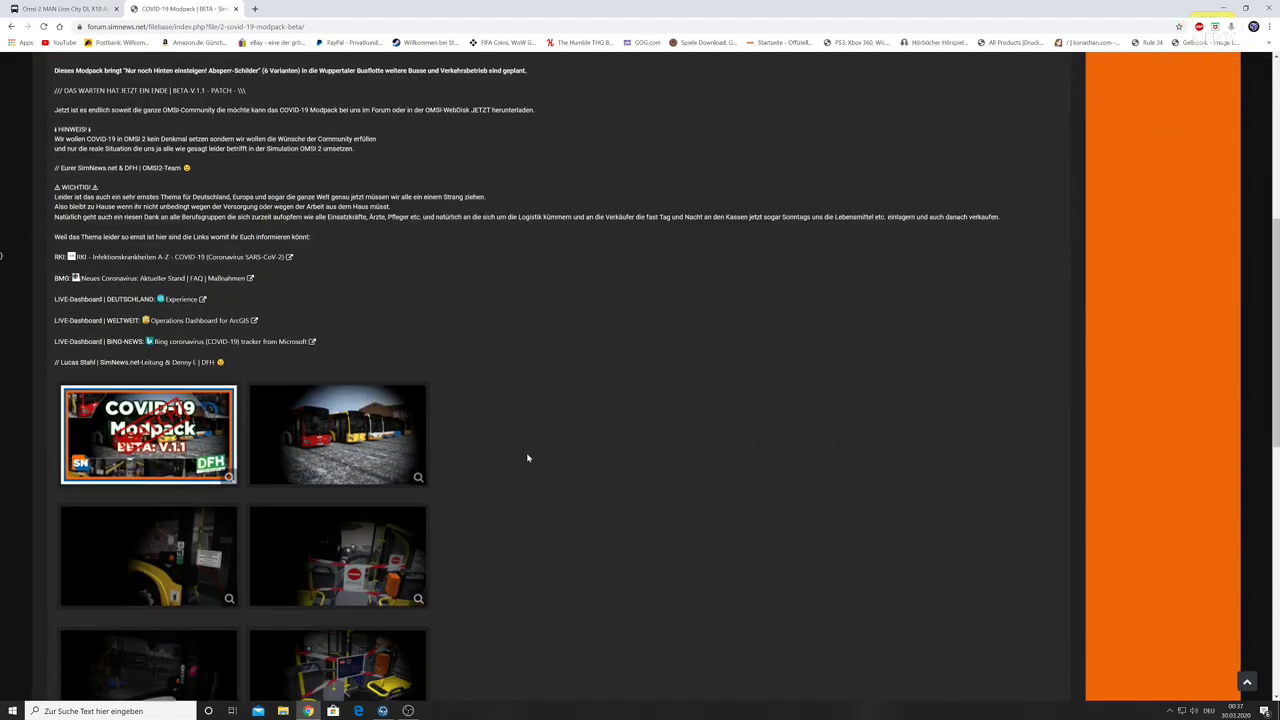
scroll(583, 434, up, 3)
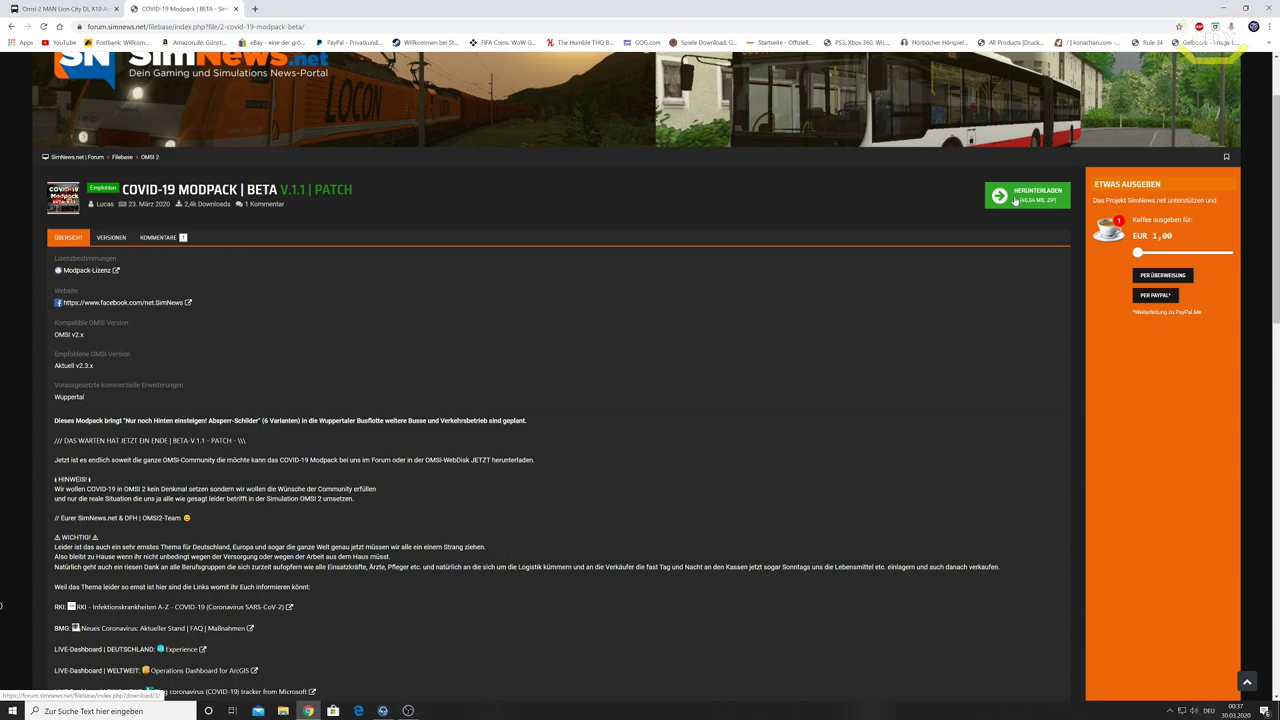
click(1225, 8)
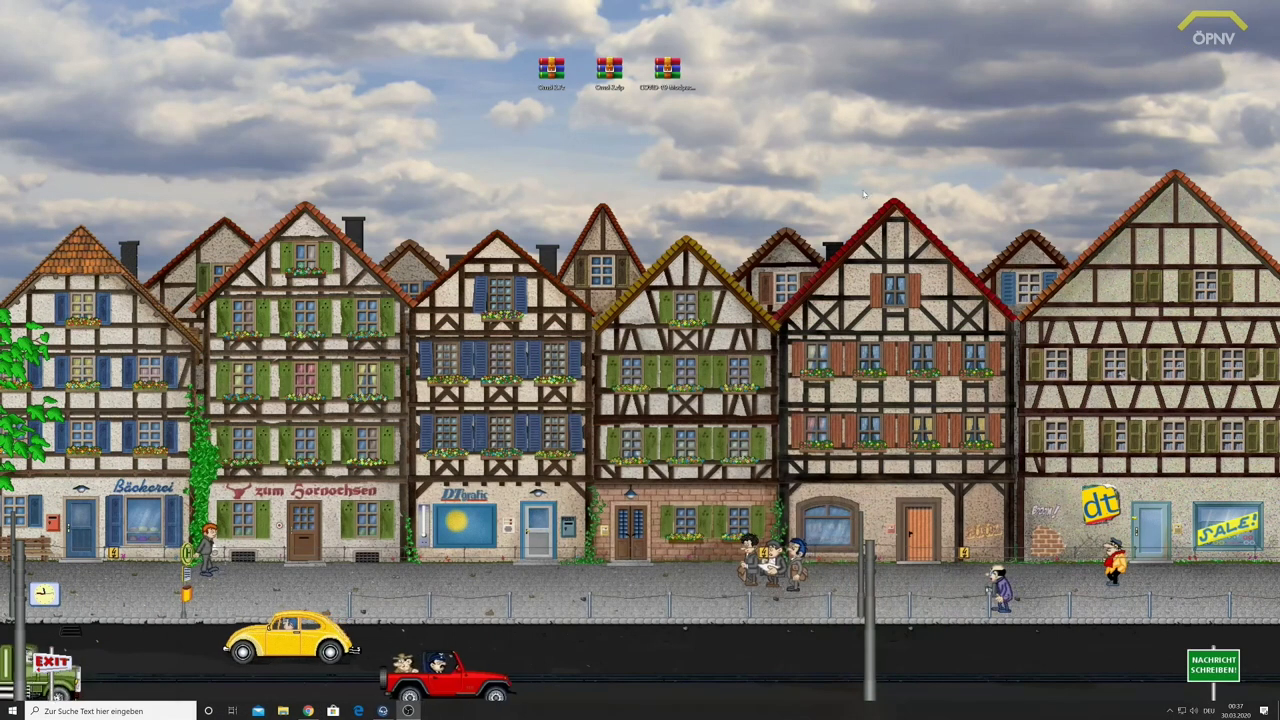
- Open the archives Omsi 2.7z, Omsi 2.zip and COVID-19-Modpack_V1.1.zip, dismiss the WinRAR trial notice and spread out the archive windows
drag(760, 185, 493, 53)
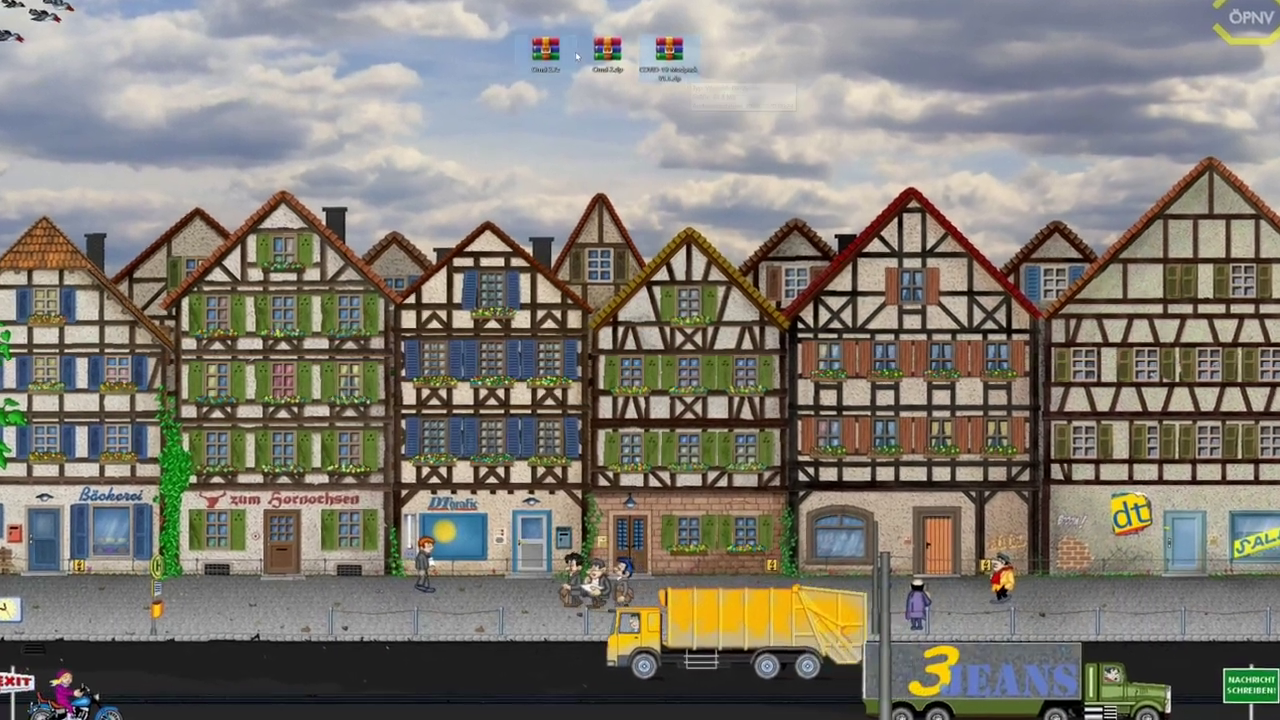
click(562, 76)
double_click(545, 42)
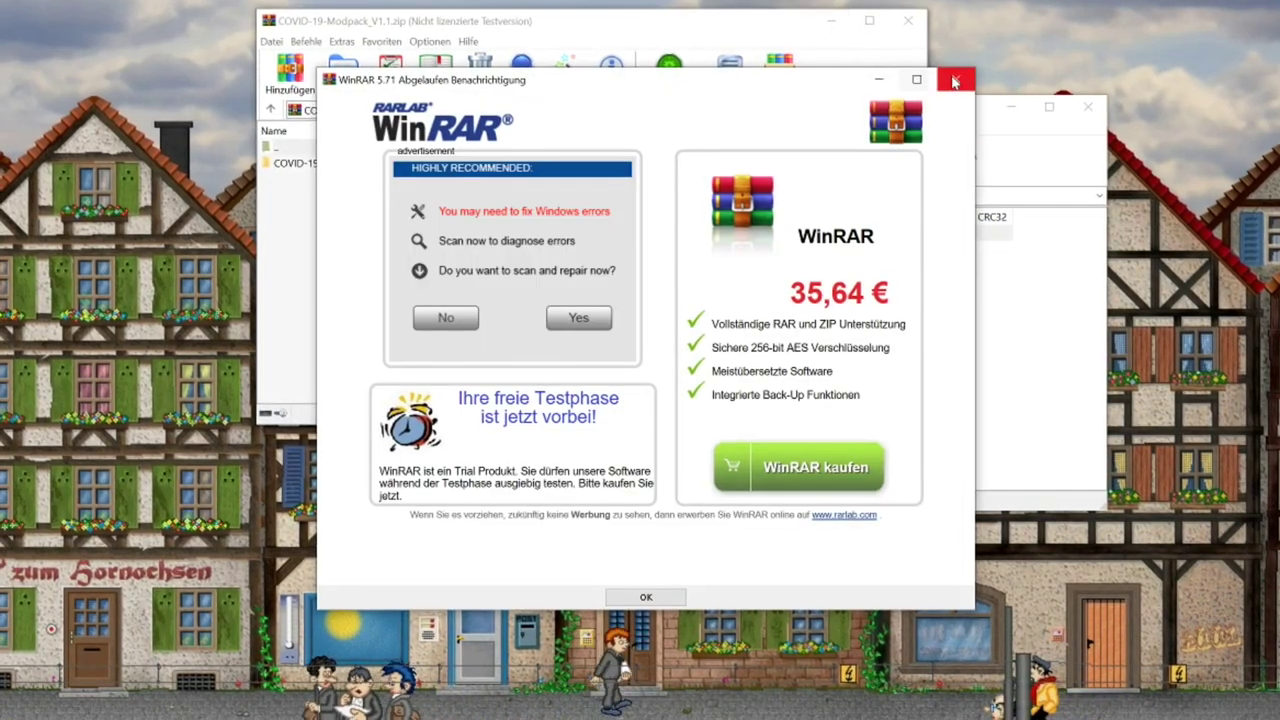
click(955, 80)
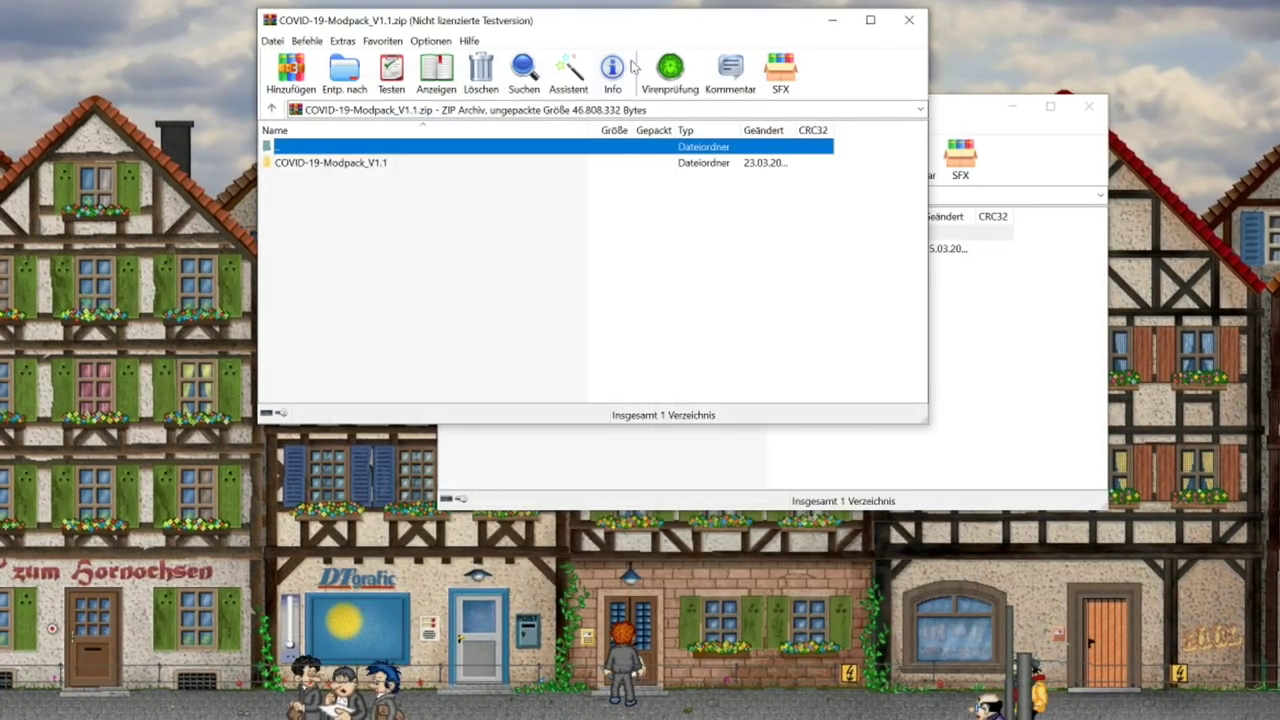
drag(560, 26, 946, 213)
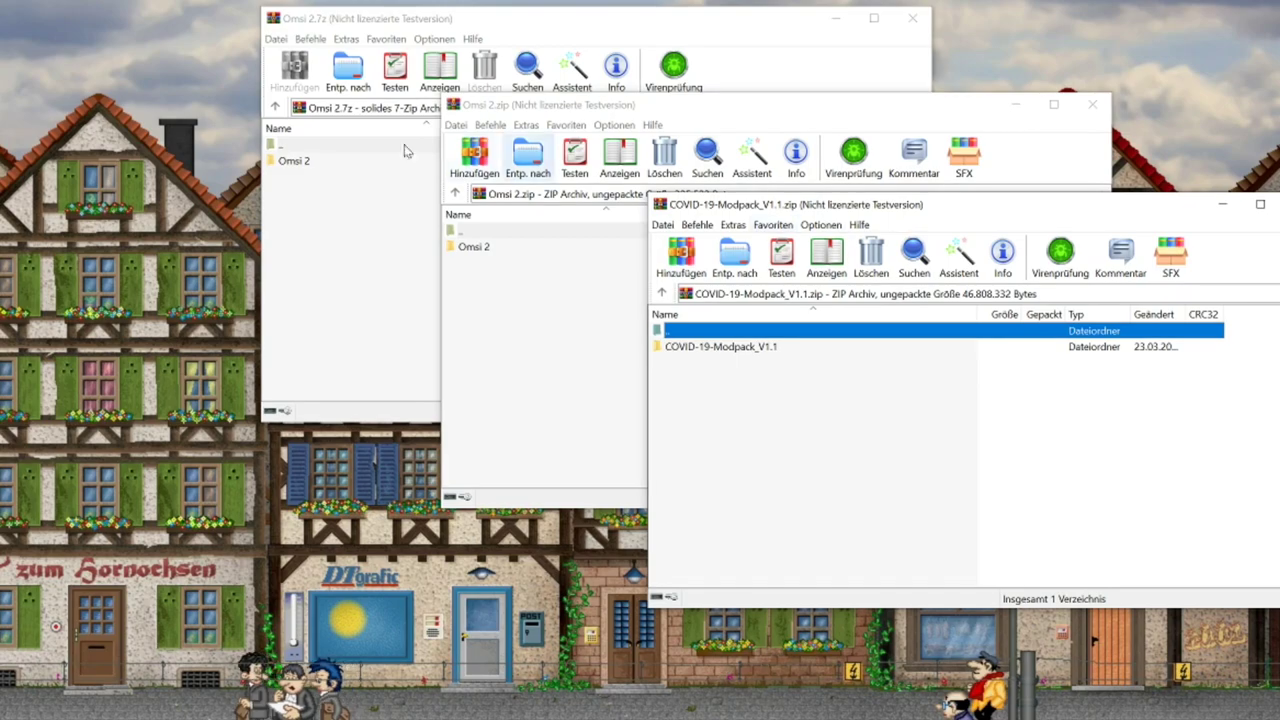
- Select the Omsi 2 folder in Omsi 2.7z and in Omsi 2.zip, and minimise the COVID-19-Modpack_V1.1.zip window
click(320, 177)
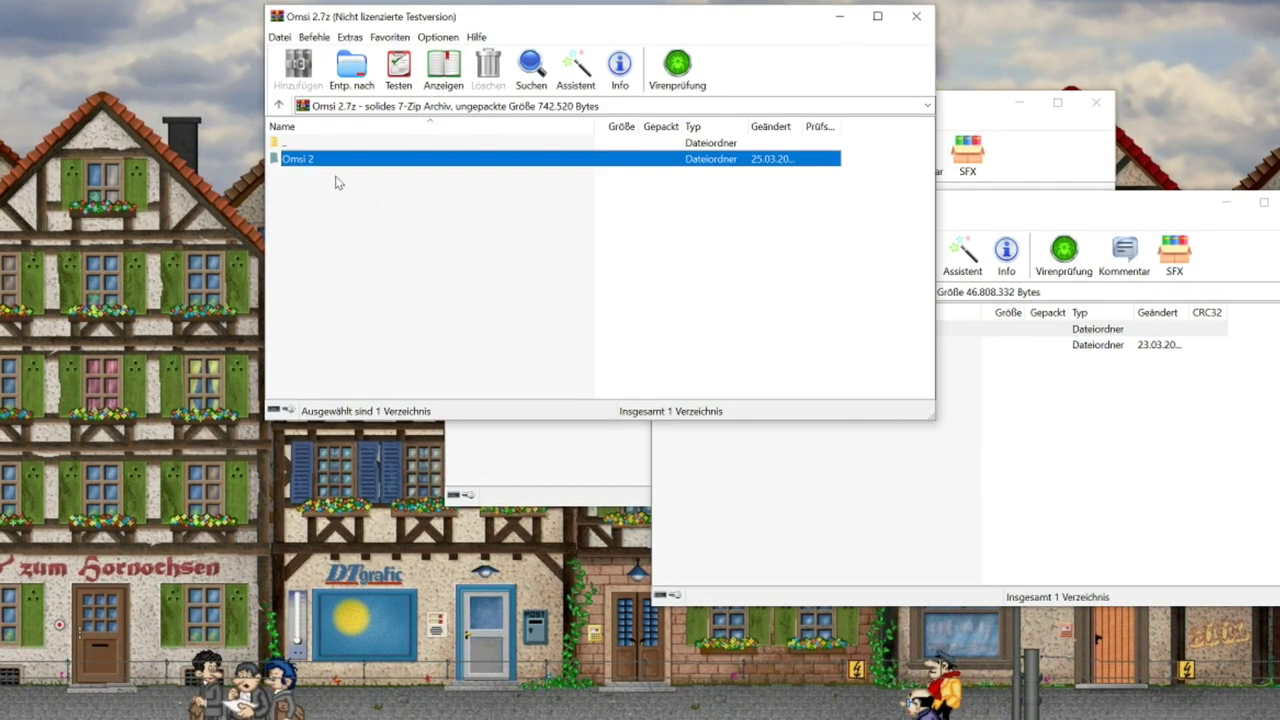
click(648, 432)
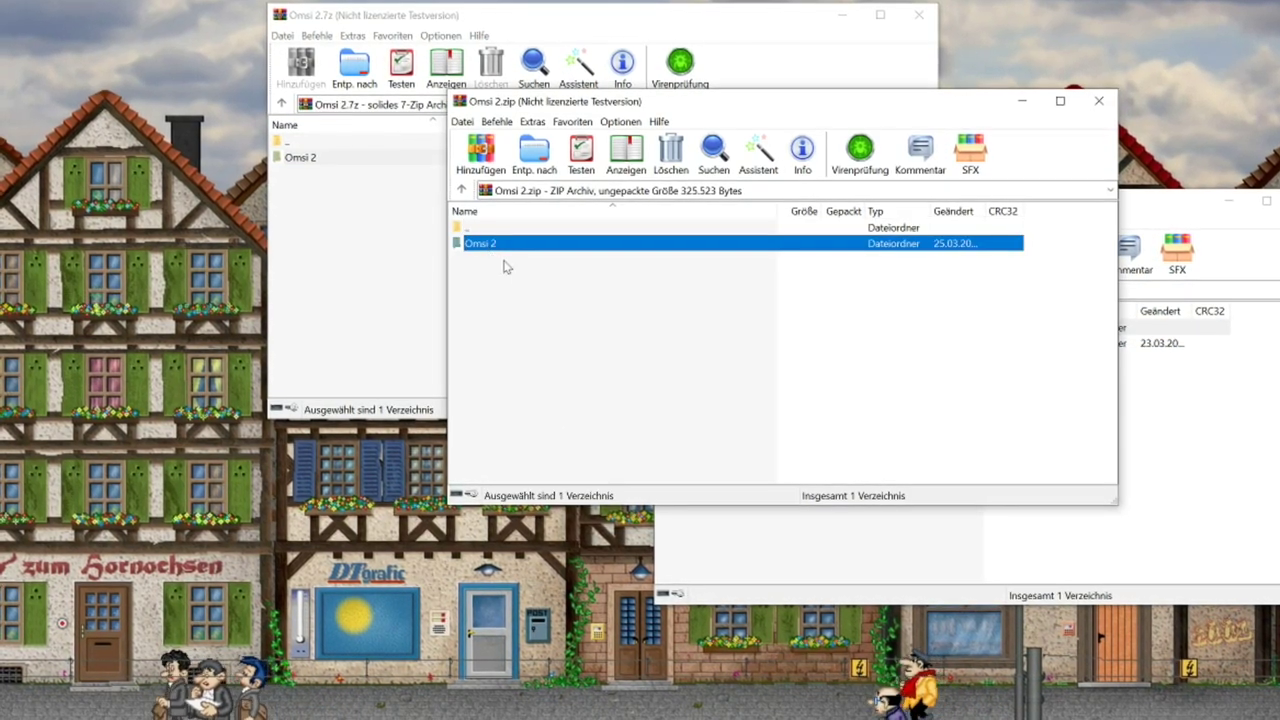
click(766, 534)
click(1237, 197)
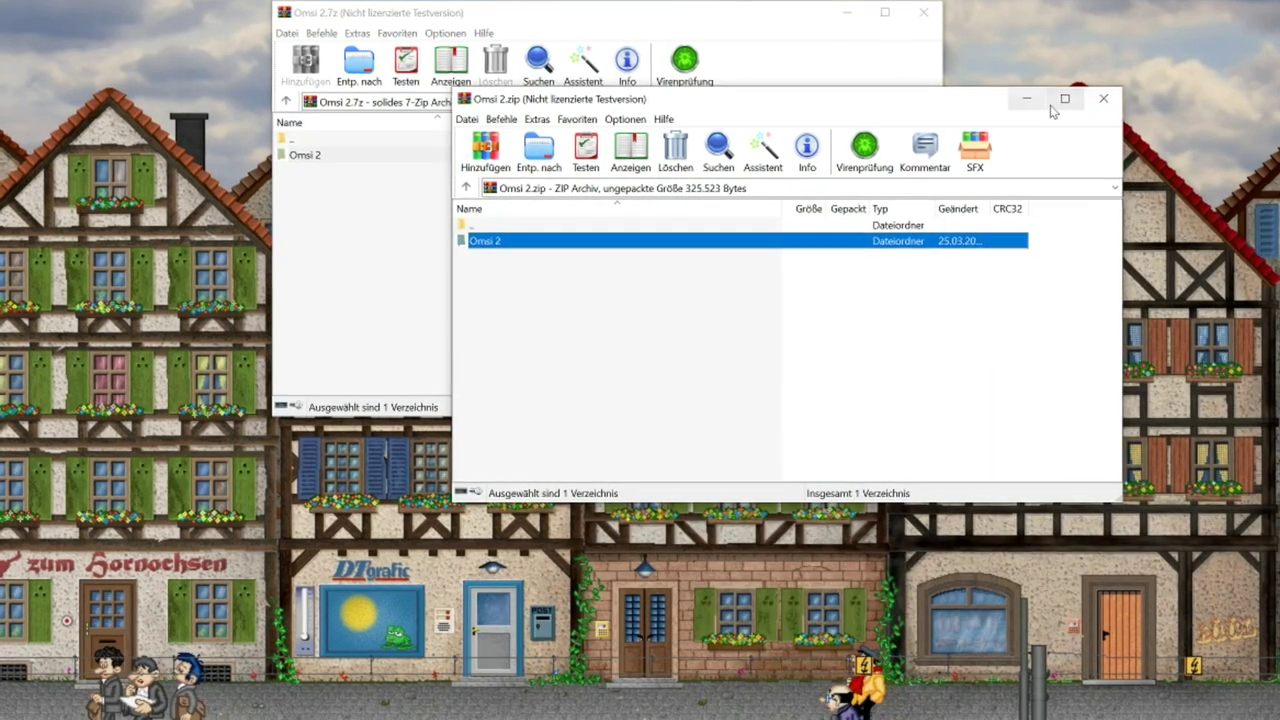
- Open the OMSI 2 installation directory under steamapps\common and examine its folders and files
click(175, 650)
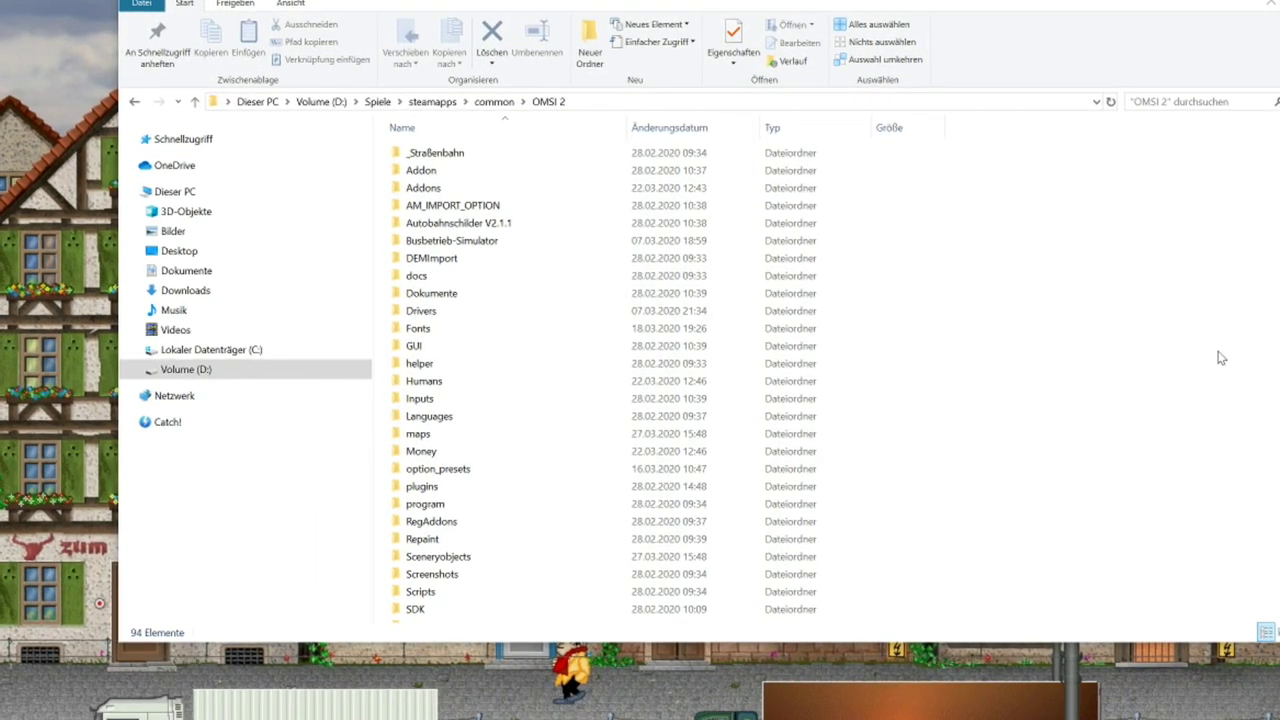
scroll(560, 449, down, 15)
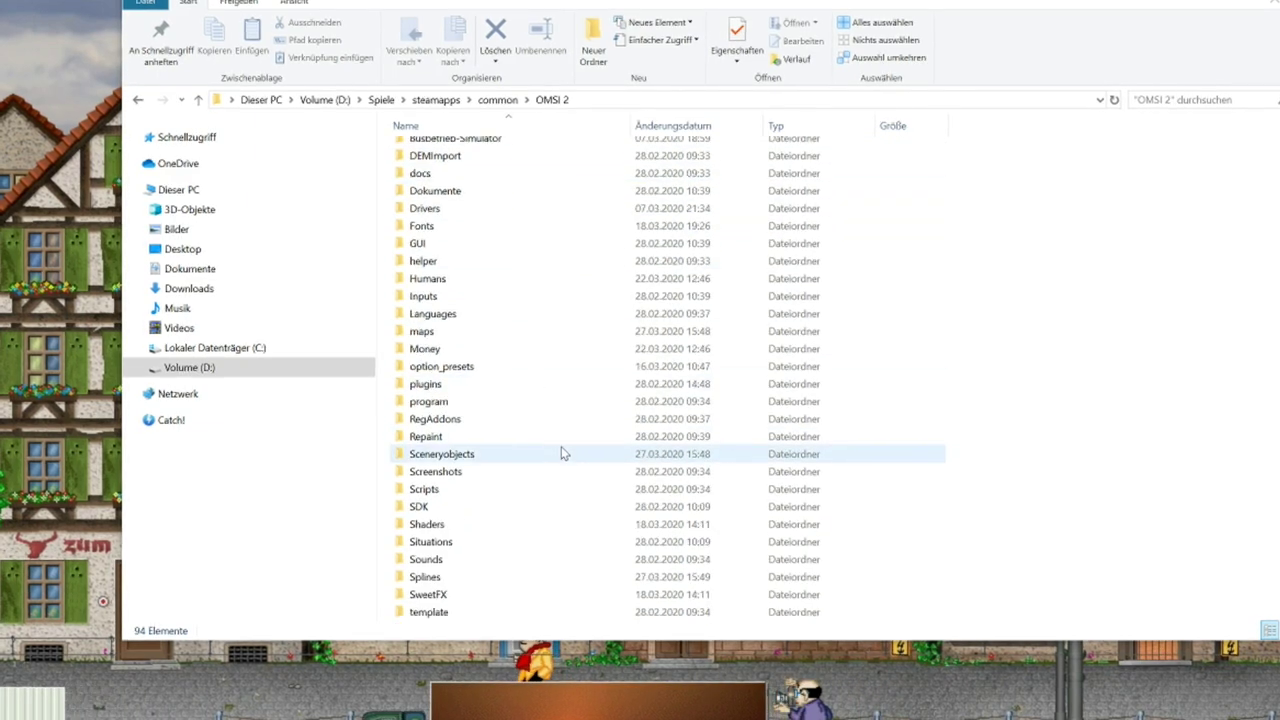
scroll(486, 471, down, 5)
scroll(486, 480, up, 20)
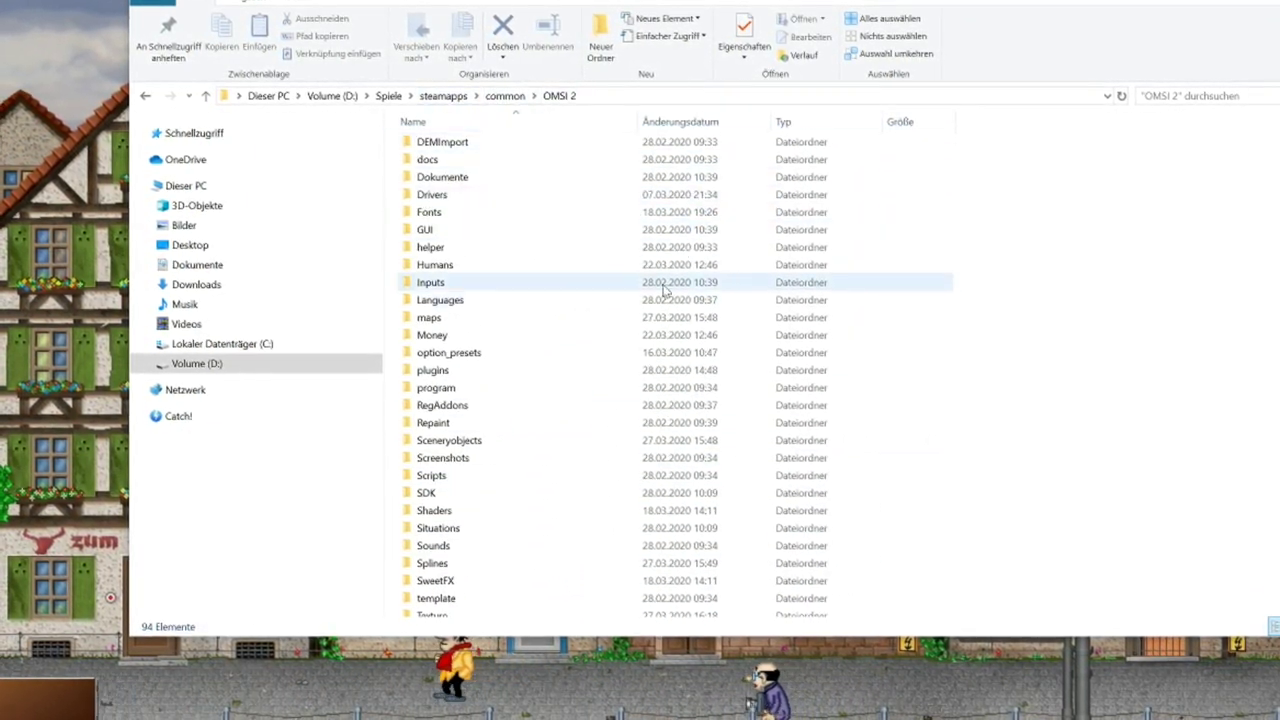
scroll(640, 300, down, 3)
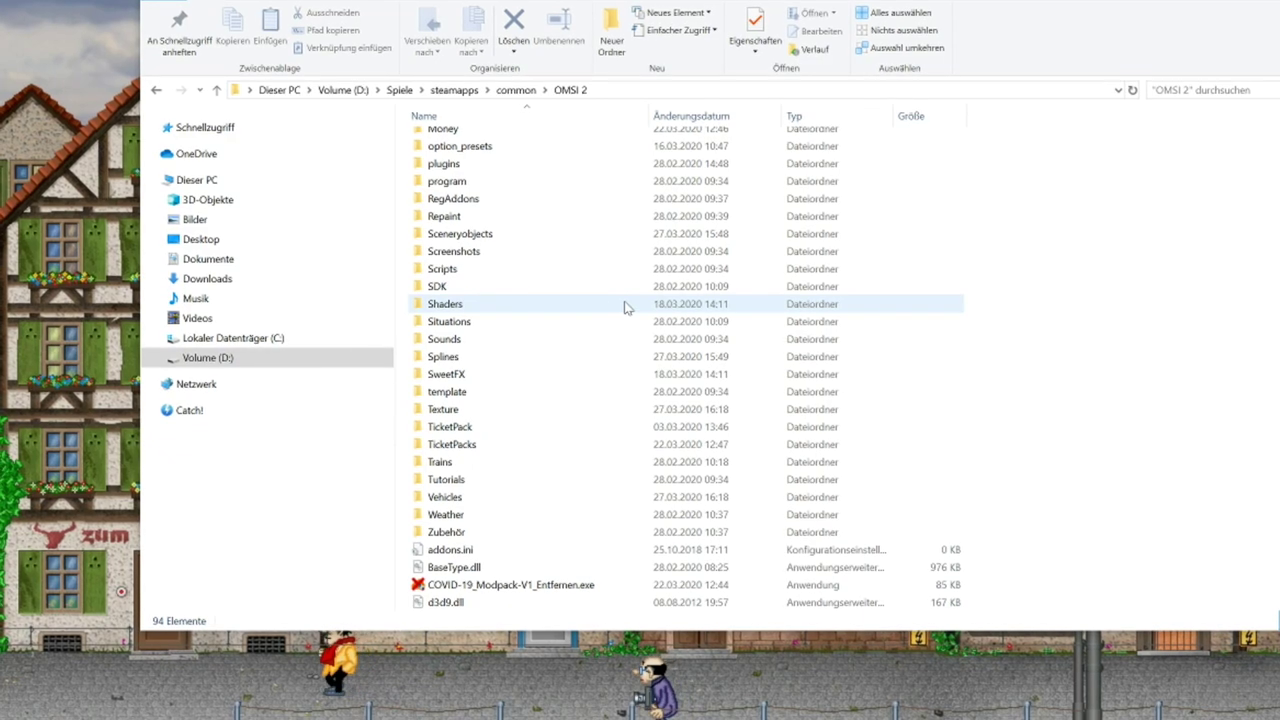
scroll(663, 371, down, 5)
scroll(671, 371, up, 5)
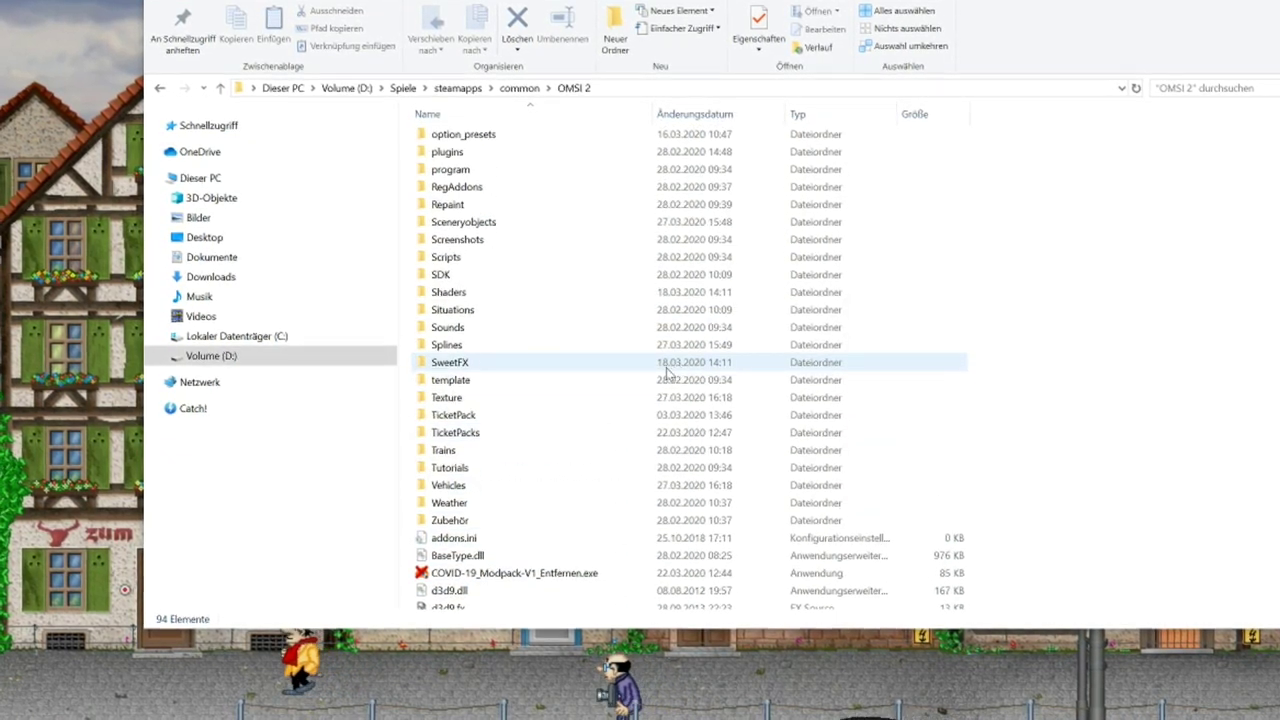
scroll(640, 130, up, 6)
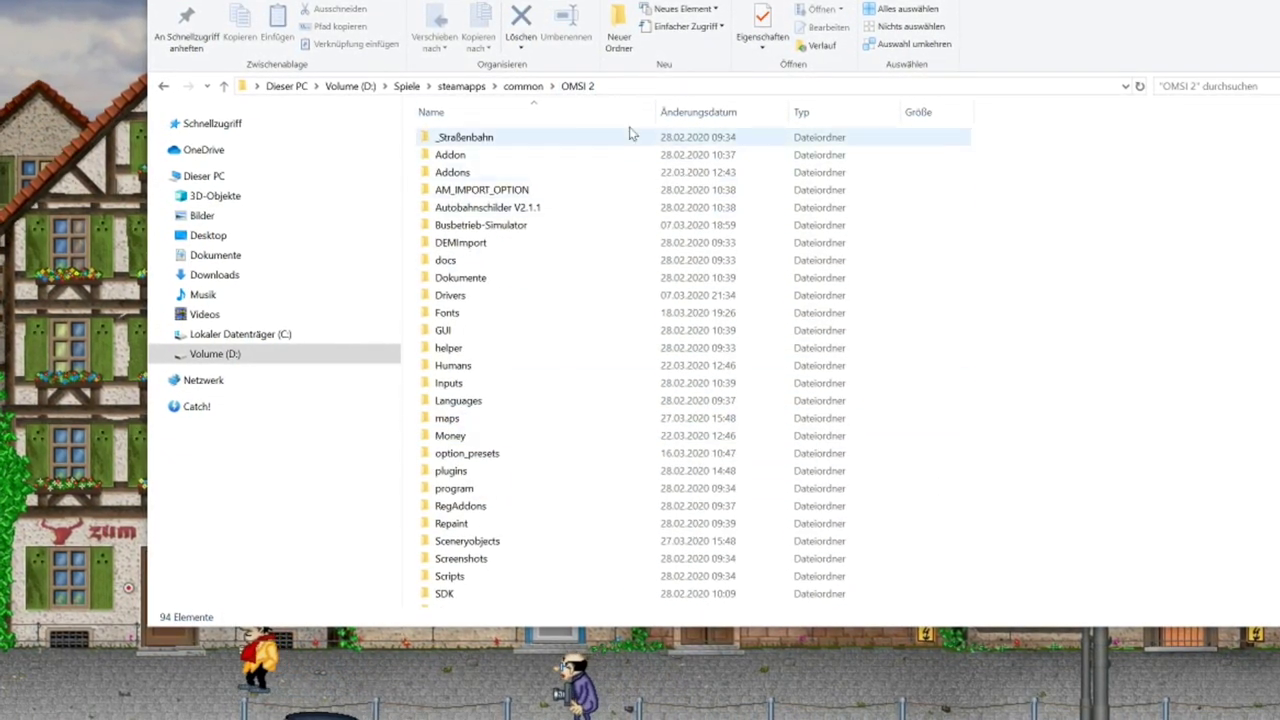
scroll(575, 331, down, 7)
- Place the OMSI 2 directory window beside Omsi 2.7z and browse the archive down to Omsi 2\Vehicles\MAN DL Corona
drag(708, 0, 429, 137)
click(472, 7)
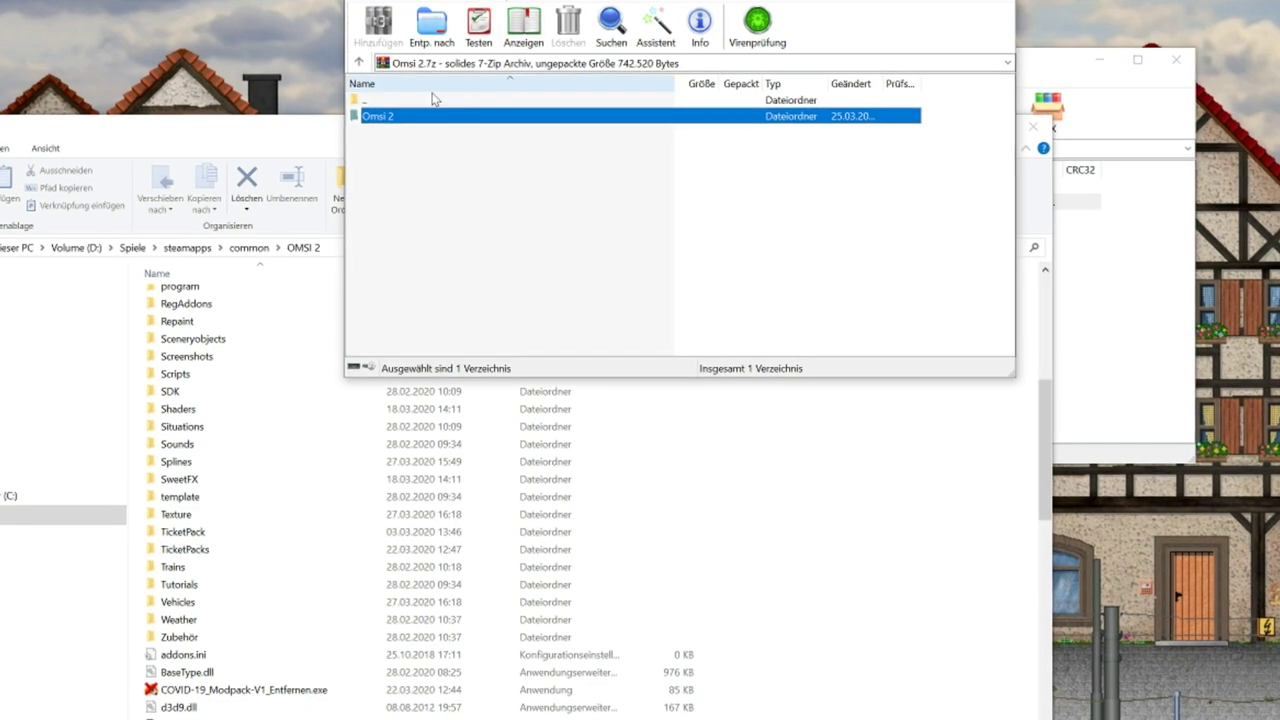
double_click(376, 117)
double_click(380, 115)
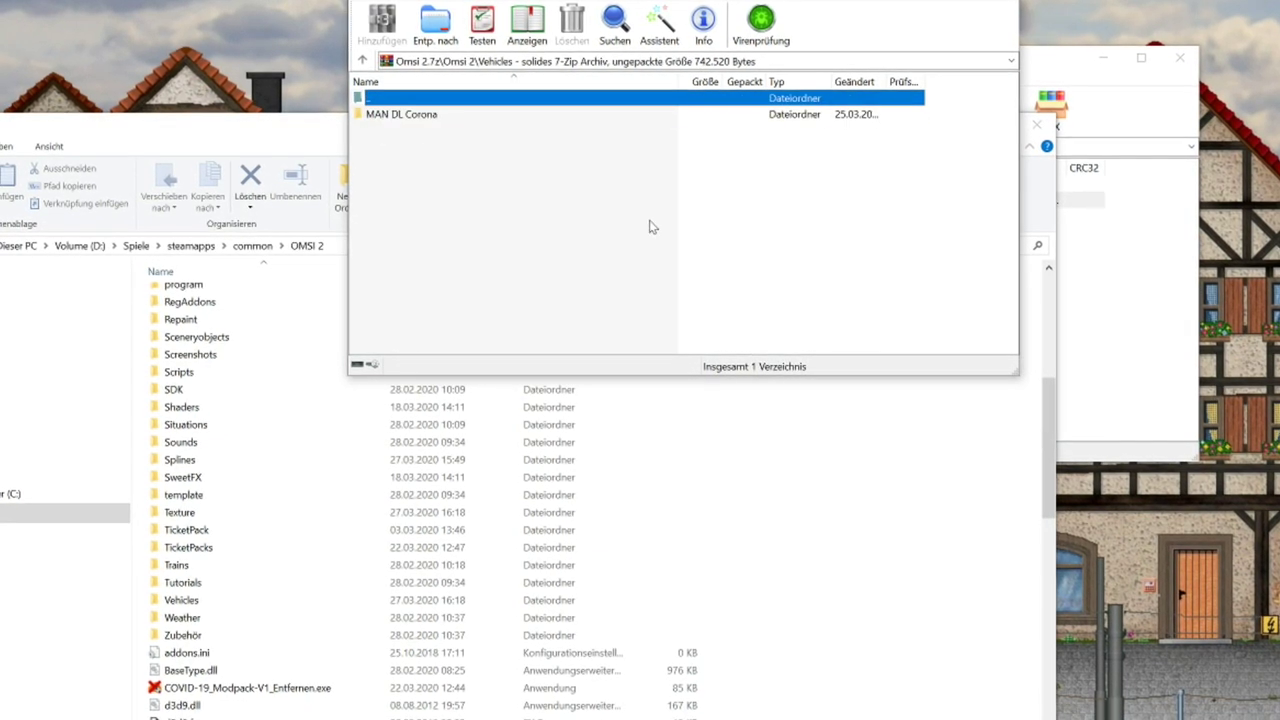
double_click(383, 116)
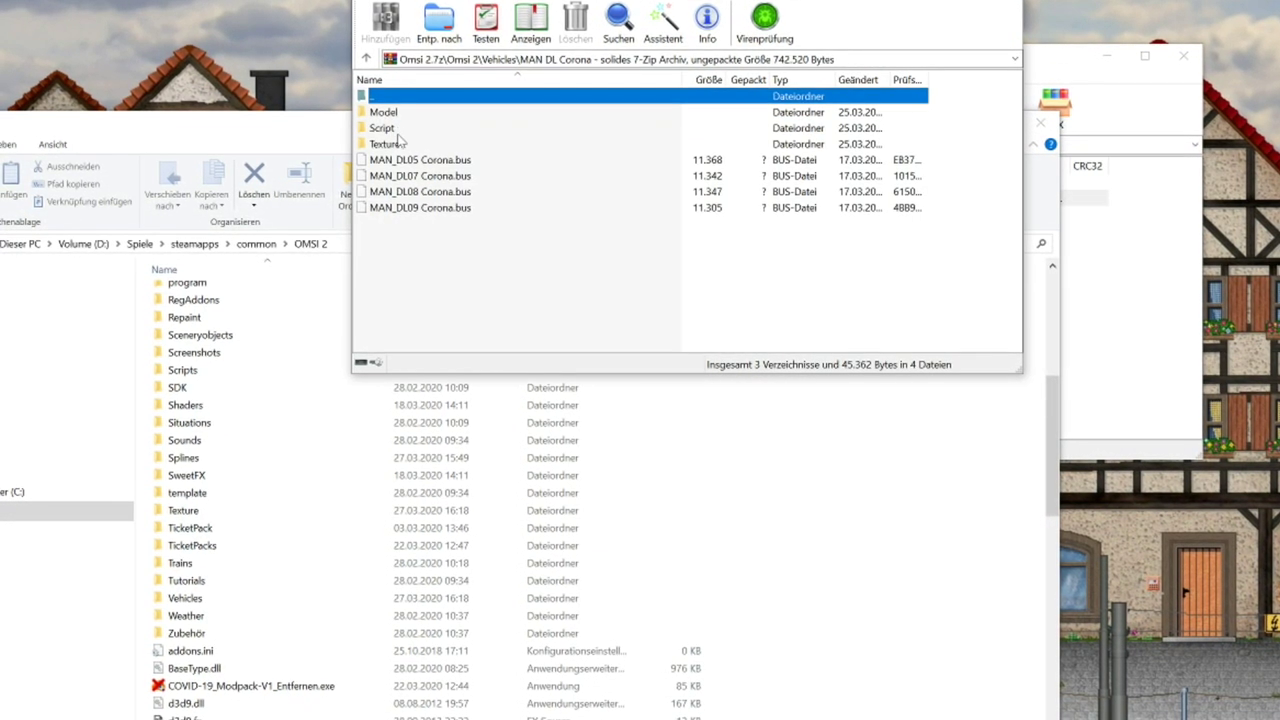
- Return to the Omsi 2 folder in Omsi 2.7z and copy its Vehicles folder into the OMSI 2 installation directory
double_click(389, 96)
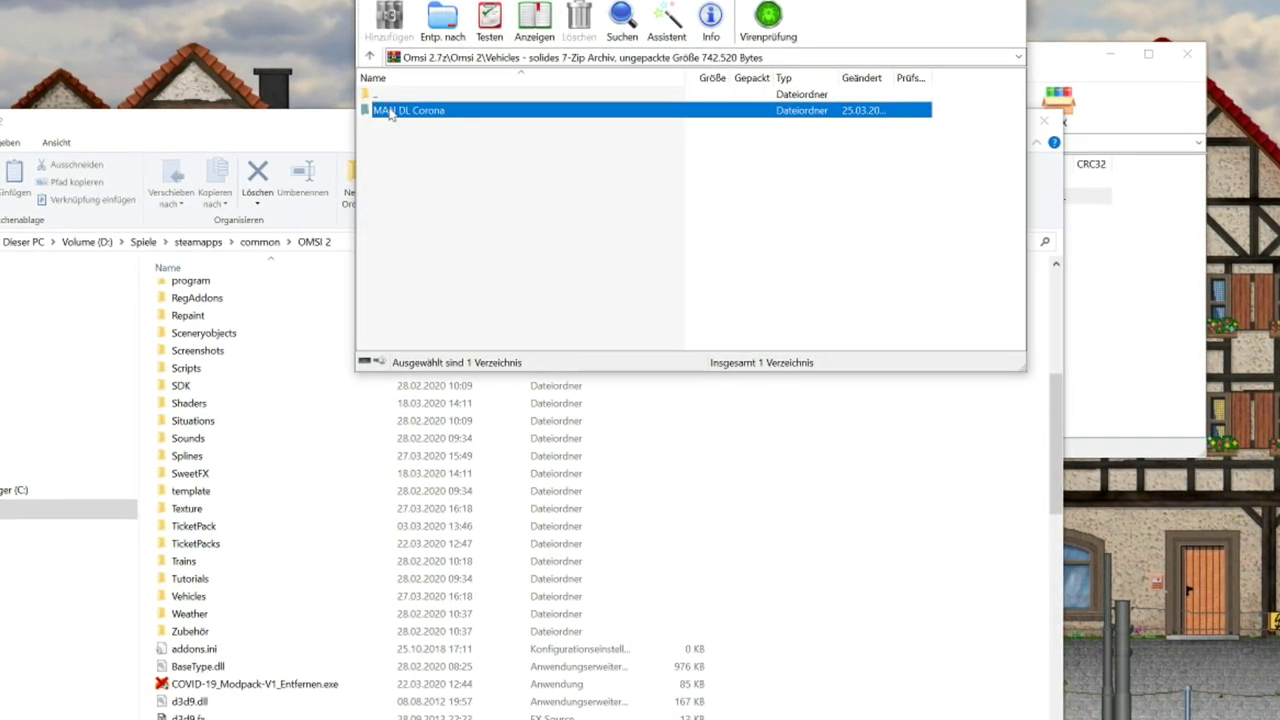
double_click(378, 93)
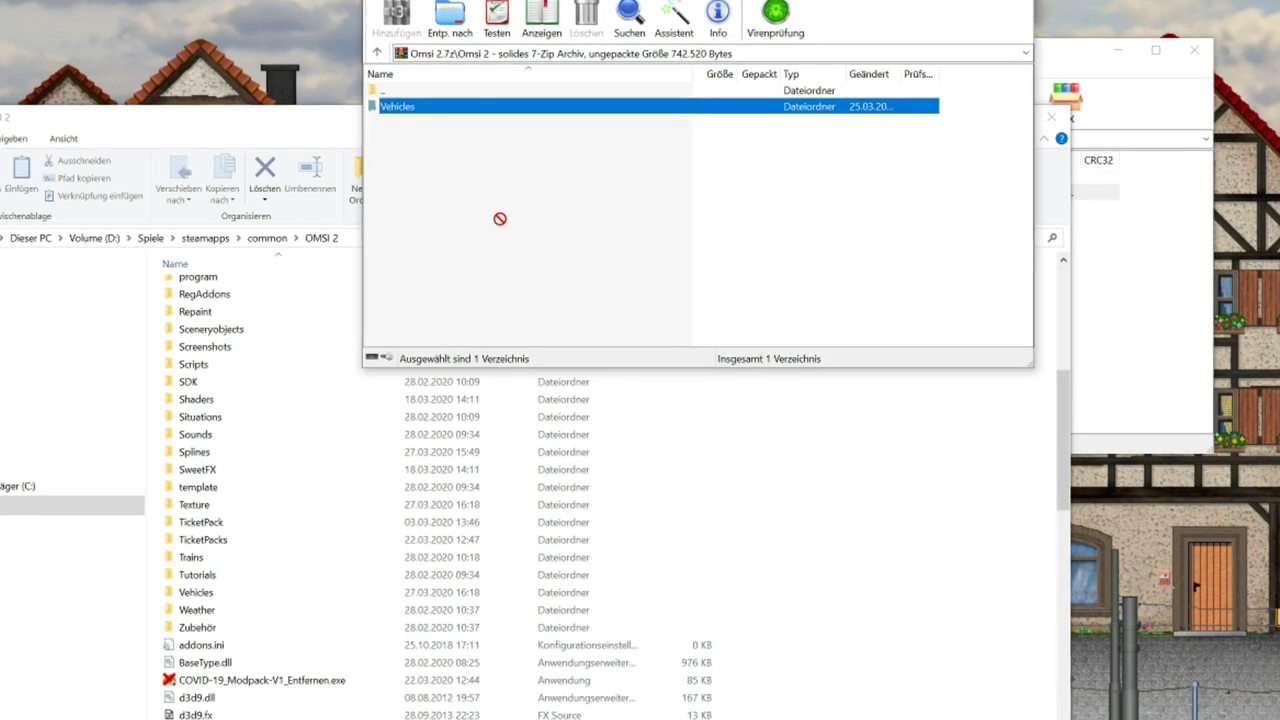
drag(805, 578, 808, 577)
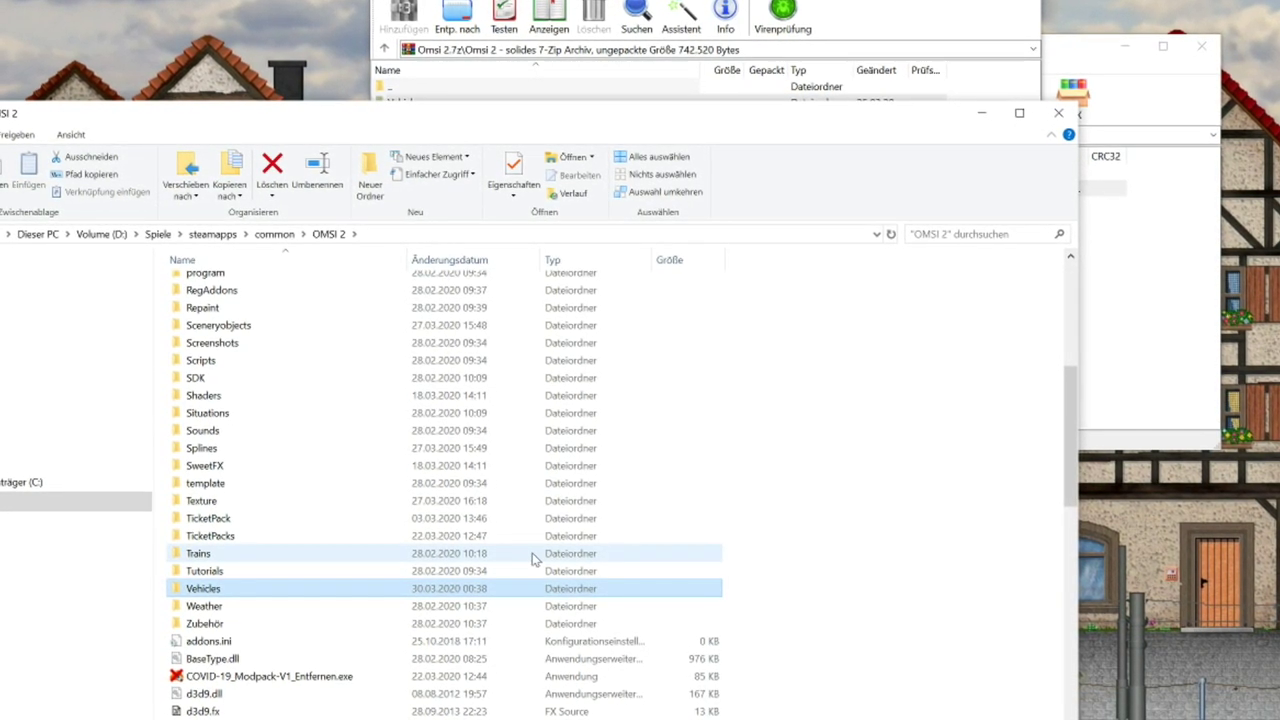
- Look inside the Vehicles folder of Omsi 2.7z once more and close that archive
key(alt+Tab)
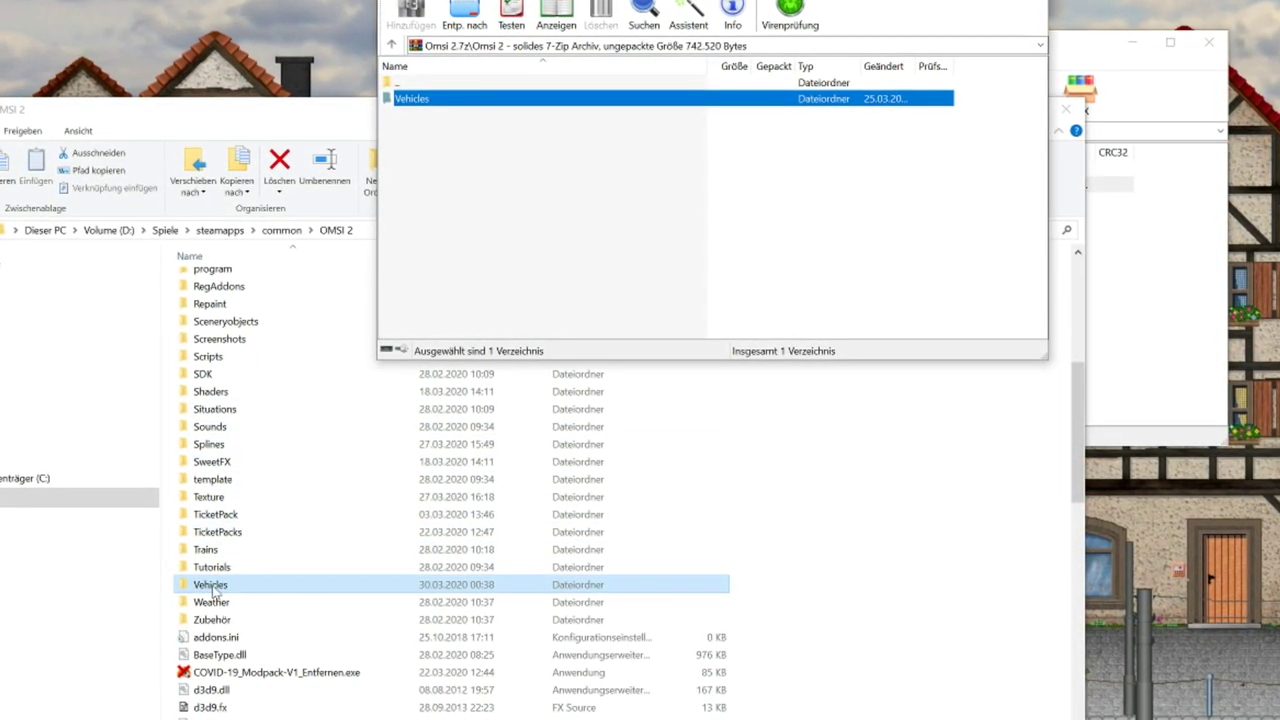
double_click(410, 98)
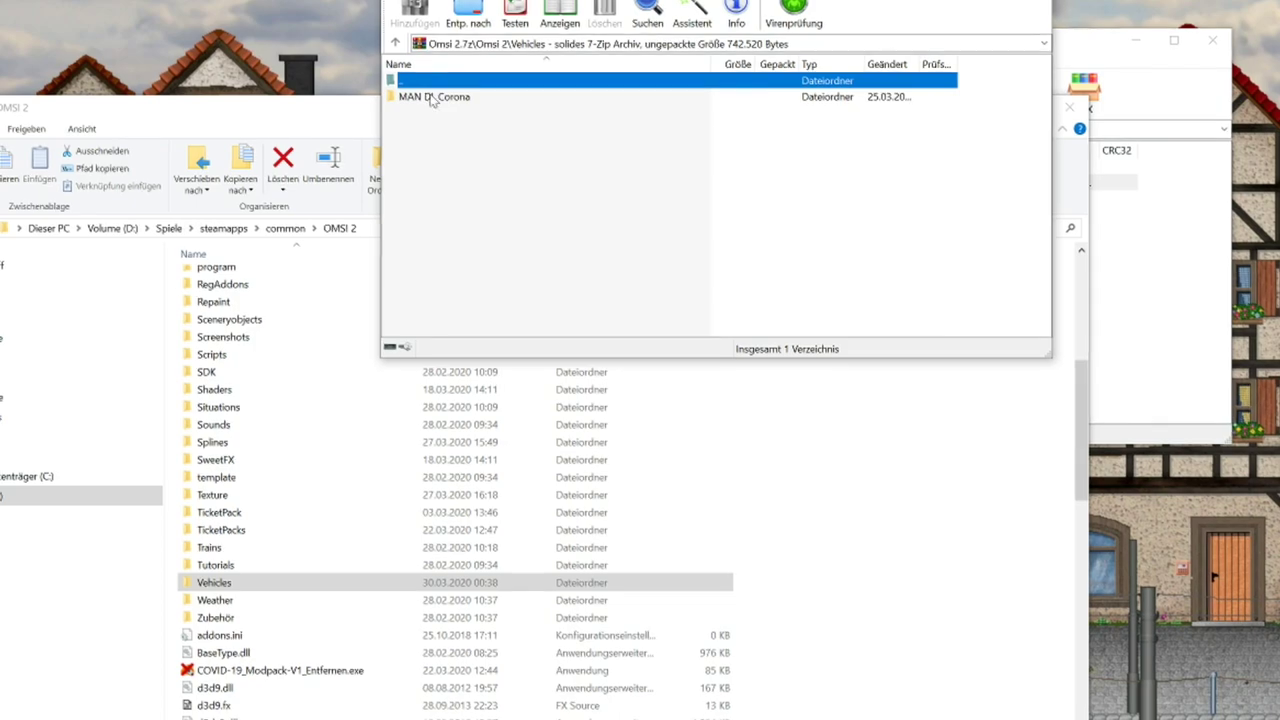
key(alt+F4)
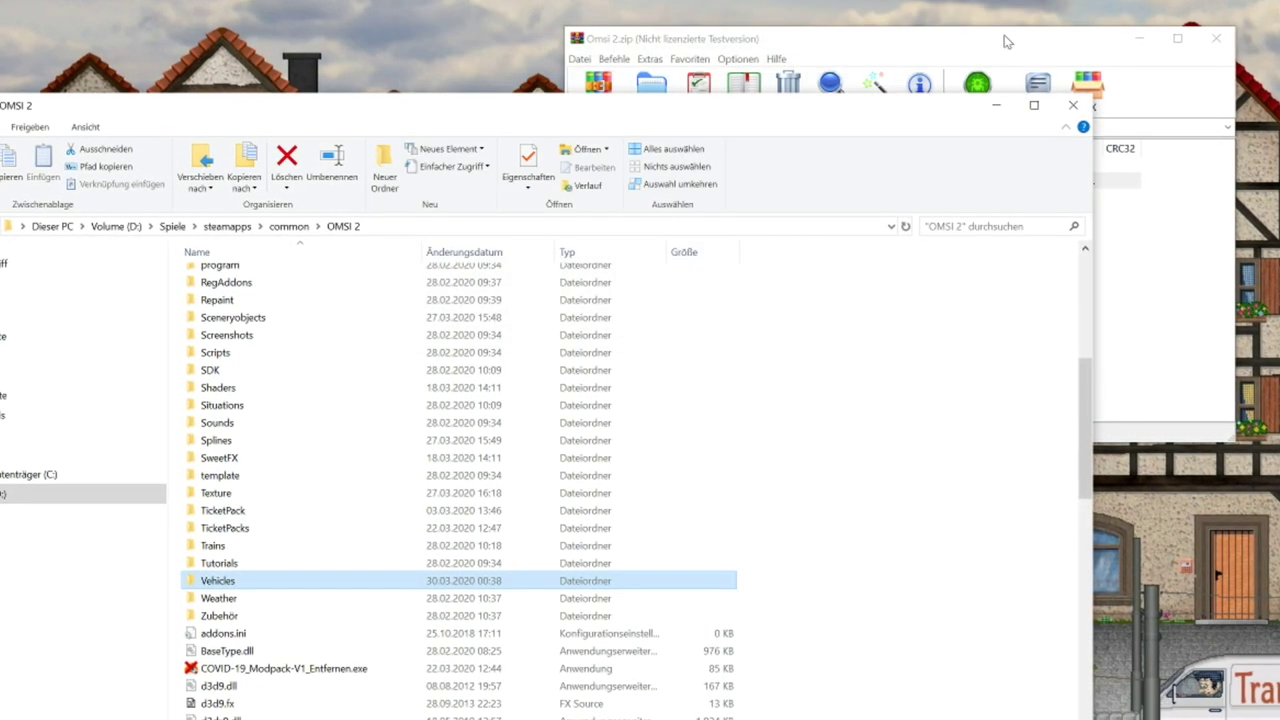
- Copy the Vehicles folder from Omsi 2.zip into the OMSI 2 installation directory, skipping files that already exist, and close the archive
double_click(605, 181)
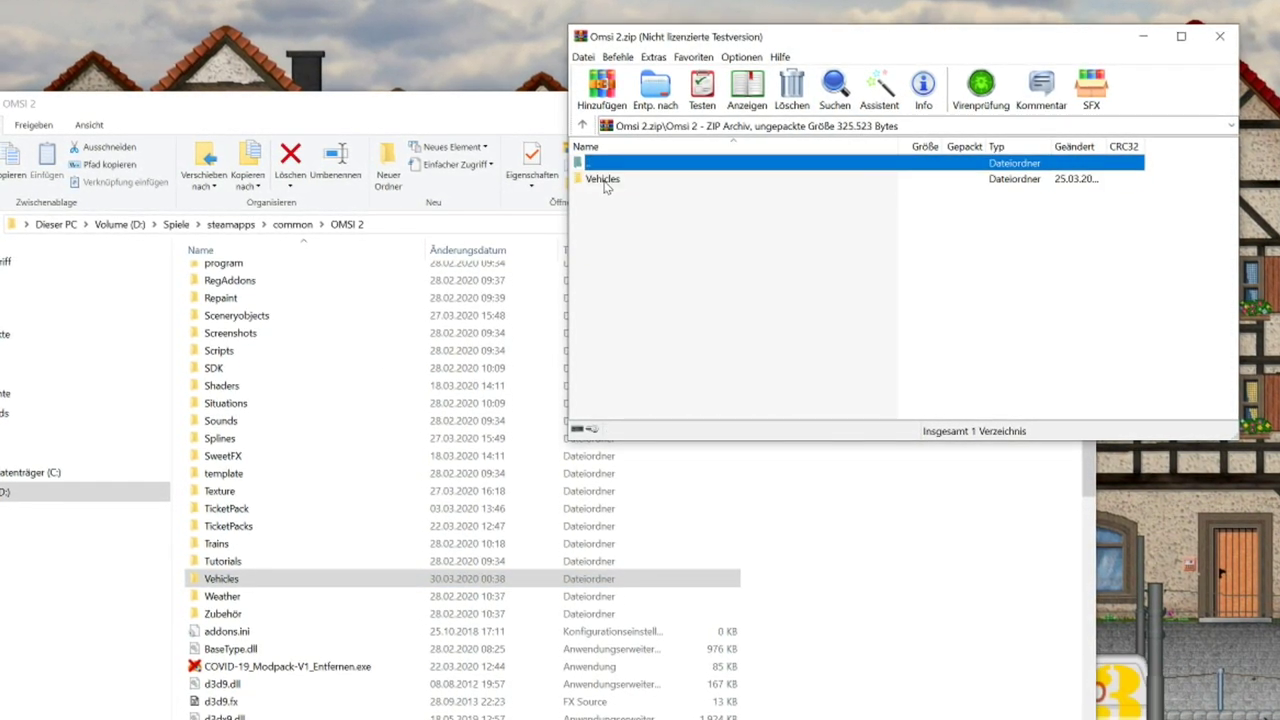
double_click(614, 180)
drag(625, 183, 905, 527)
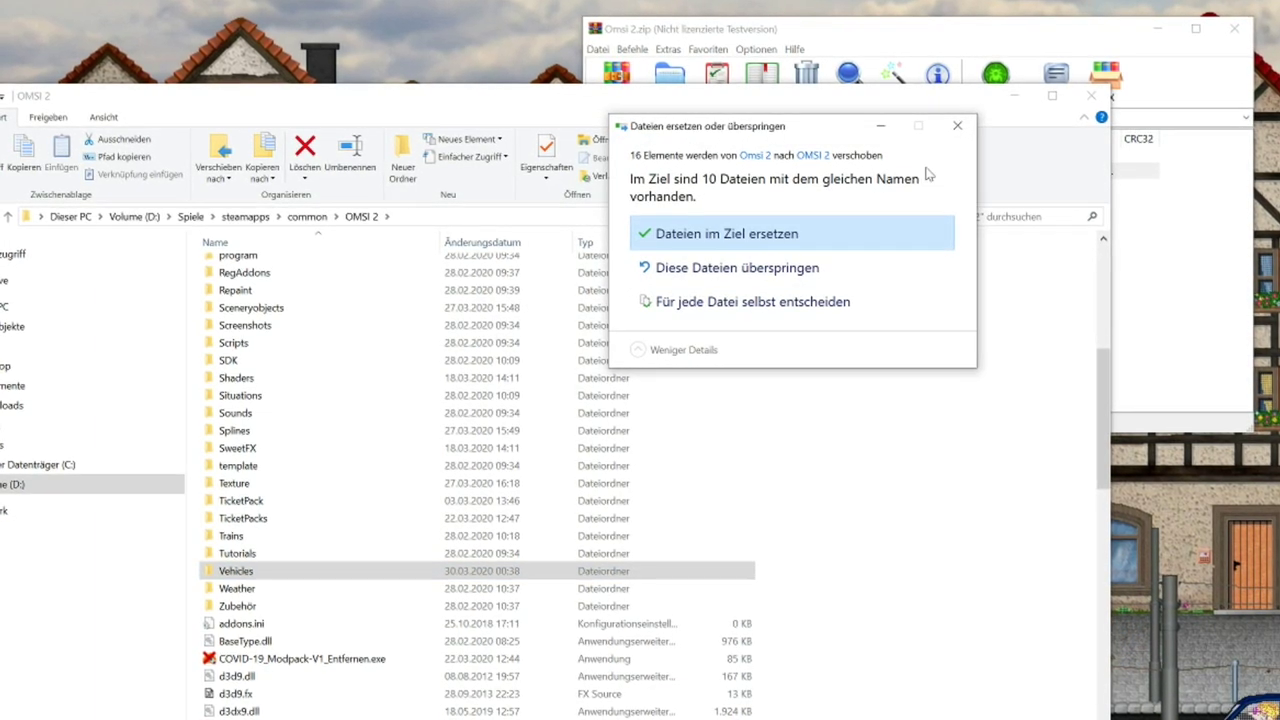
click(940, 266)
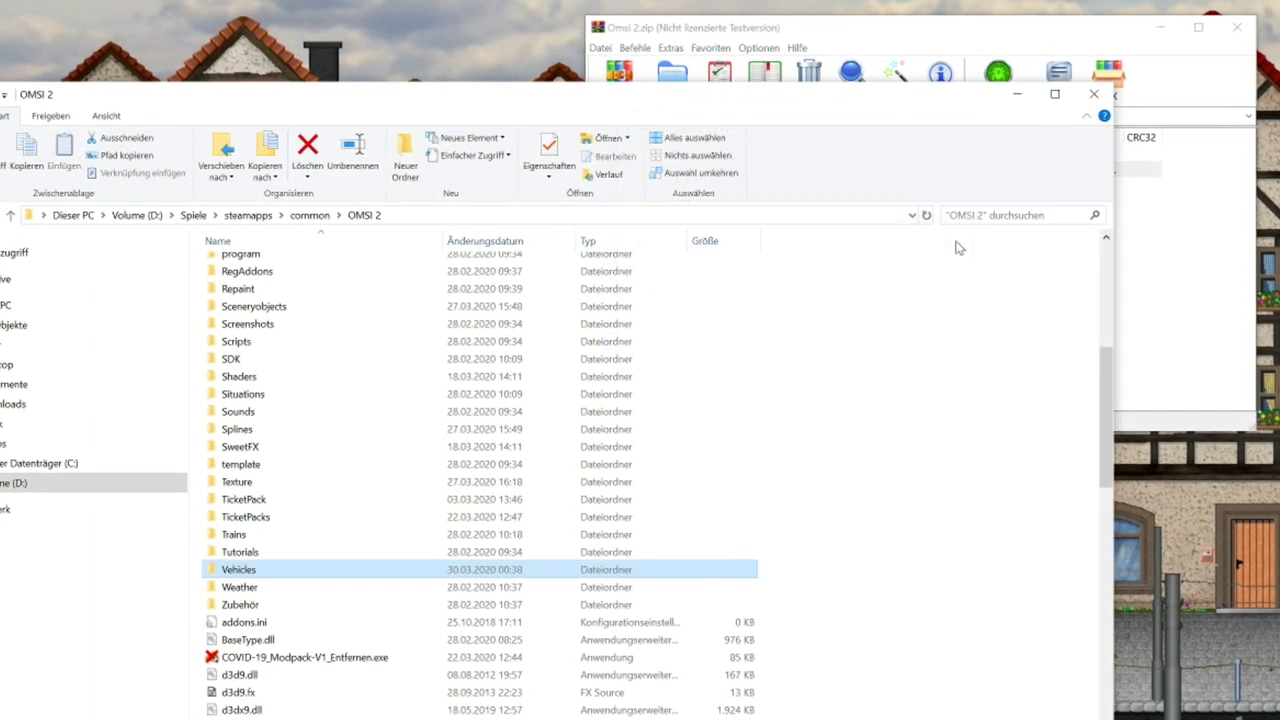
click(940, 42)
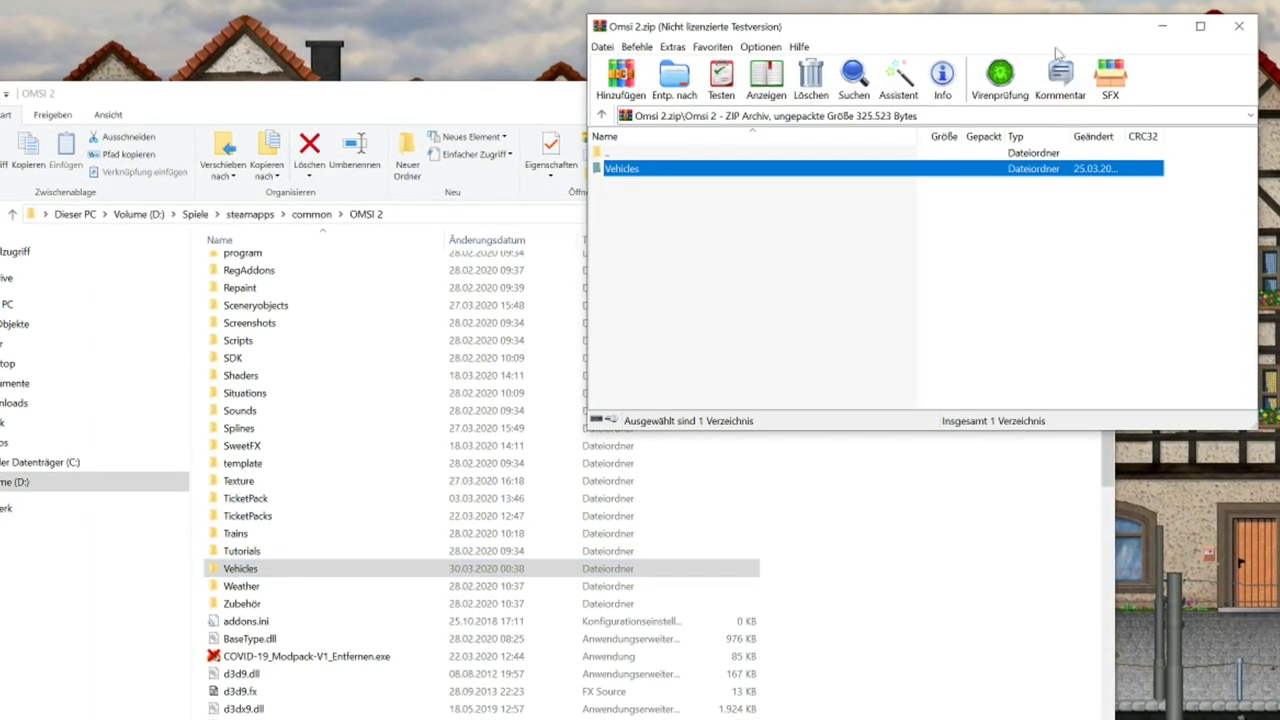
click(1245, 22)
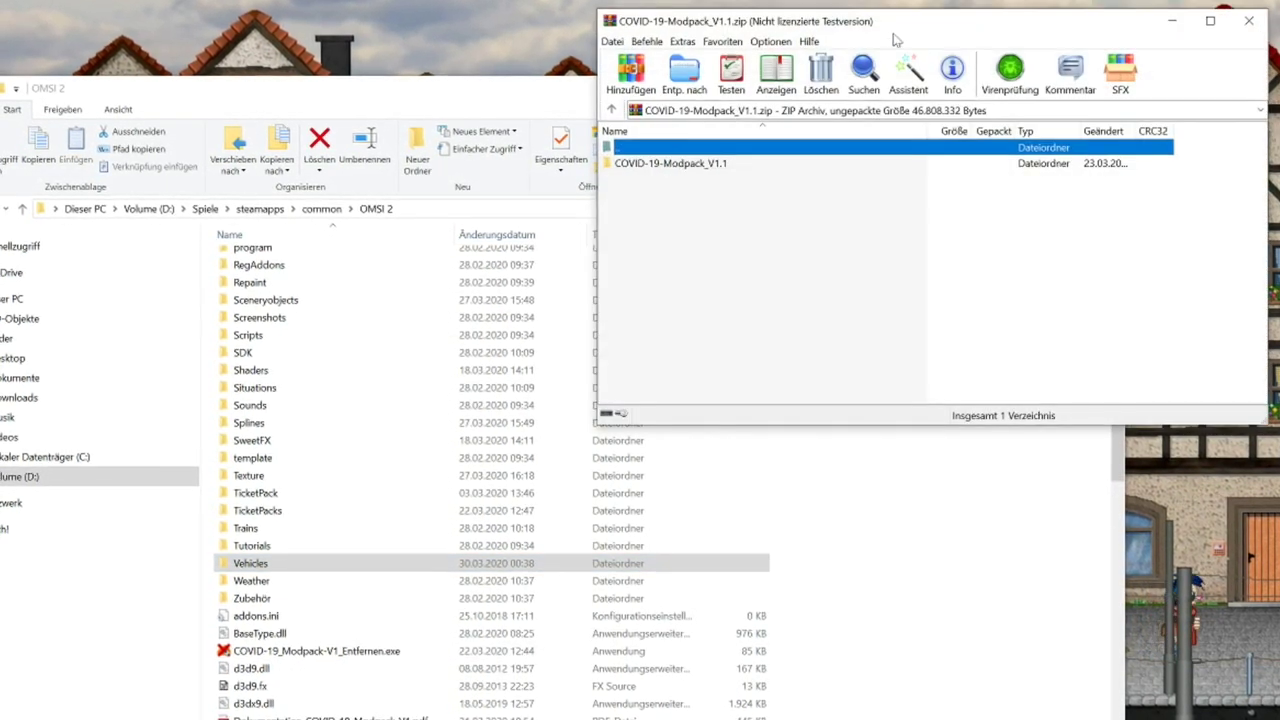
- Run OMSI2-COVID-19_Modpack-V1.1.exe from the COVID-19-Modpack_V1.1 folder of its archive and continue past the installer's welcome page
double_click(705, 163)
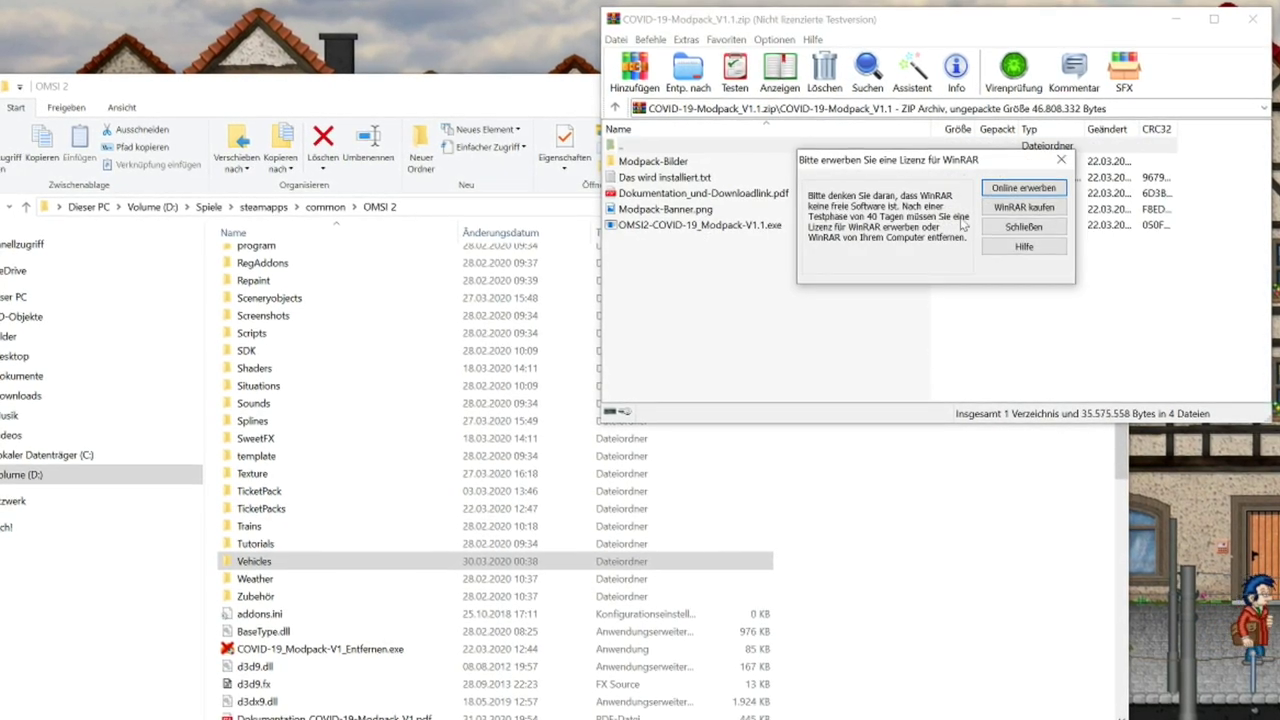
key(Escape)
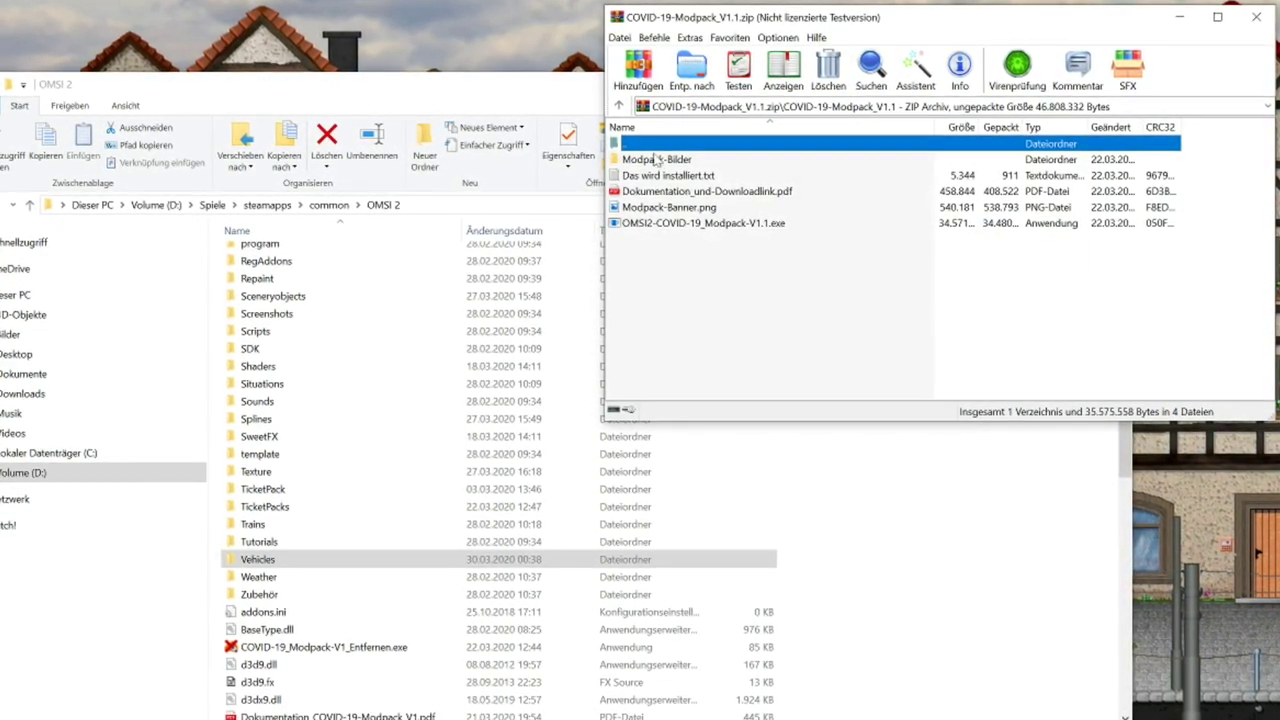
click(780, 223)
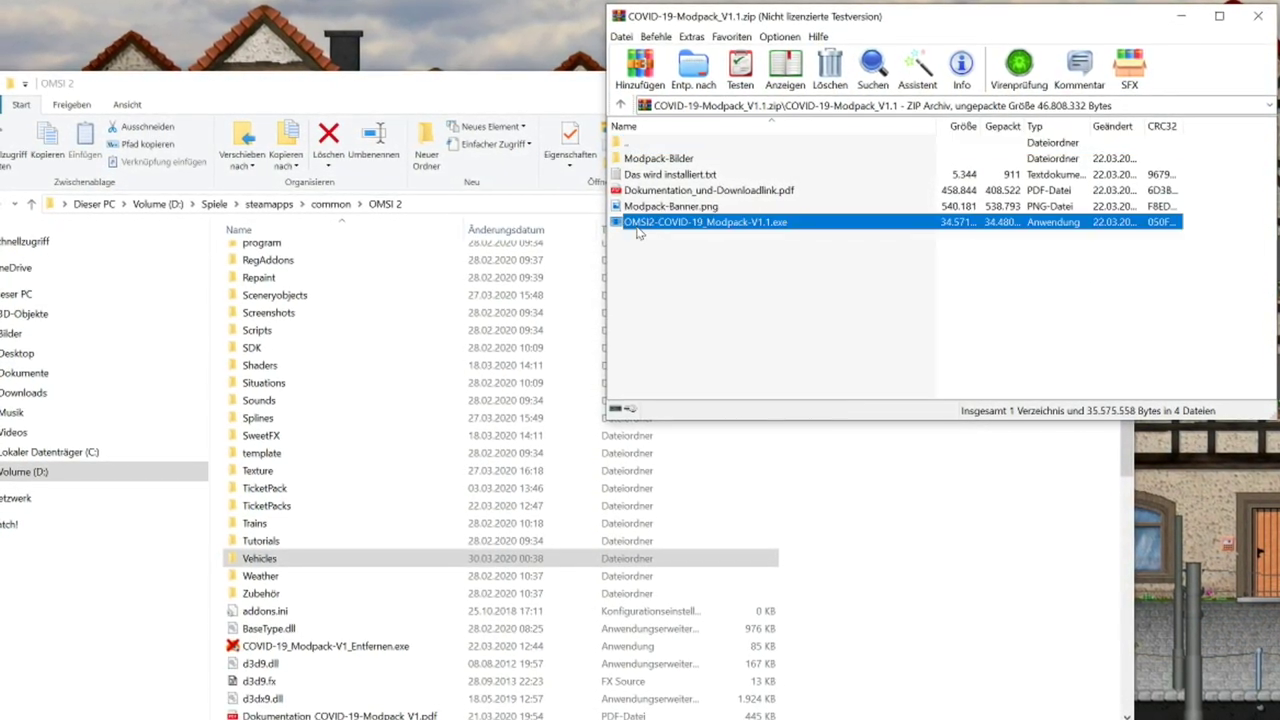
double_click(786, 222)
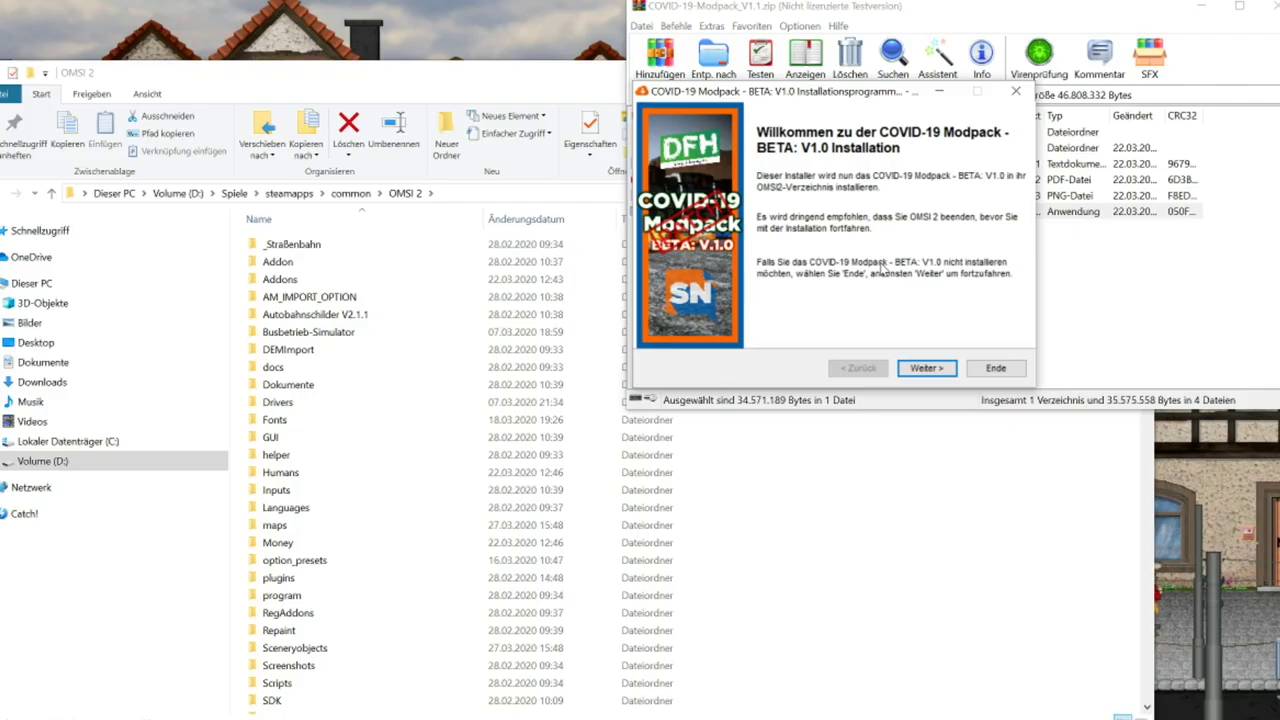
click(927, 367)
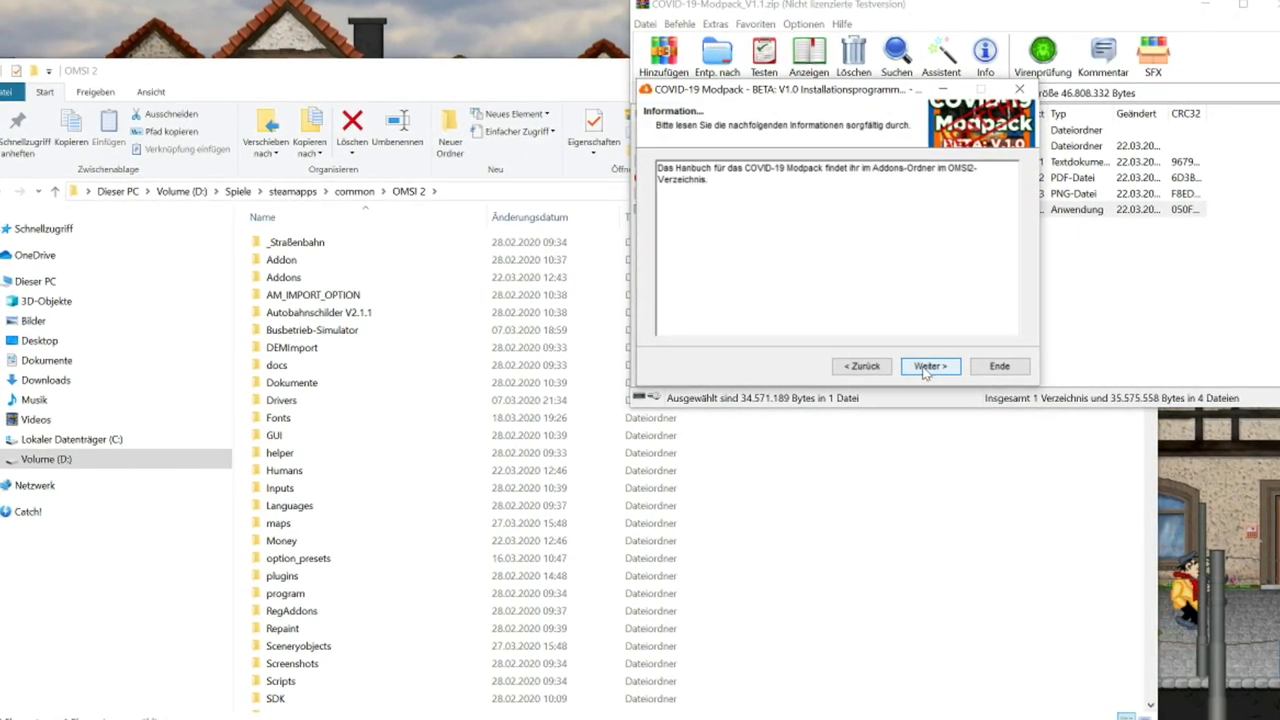
- Accept the licence agreement in the COVID-19 Modpack installer and continue to the choice of the OMSI 2 directory
click(927, 367)
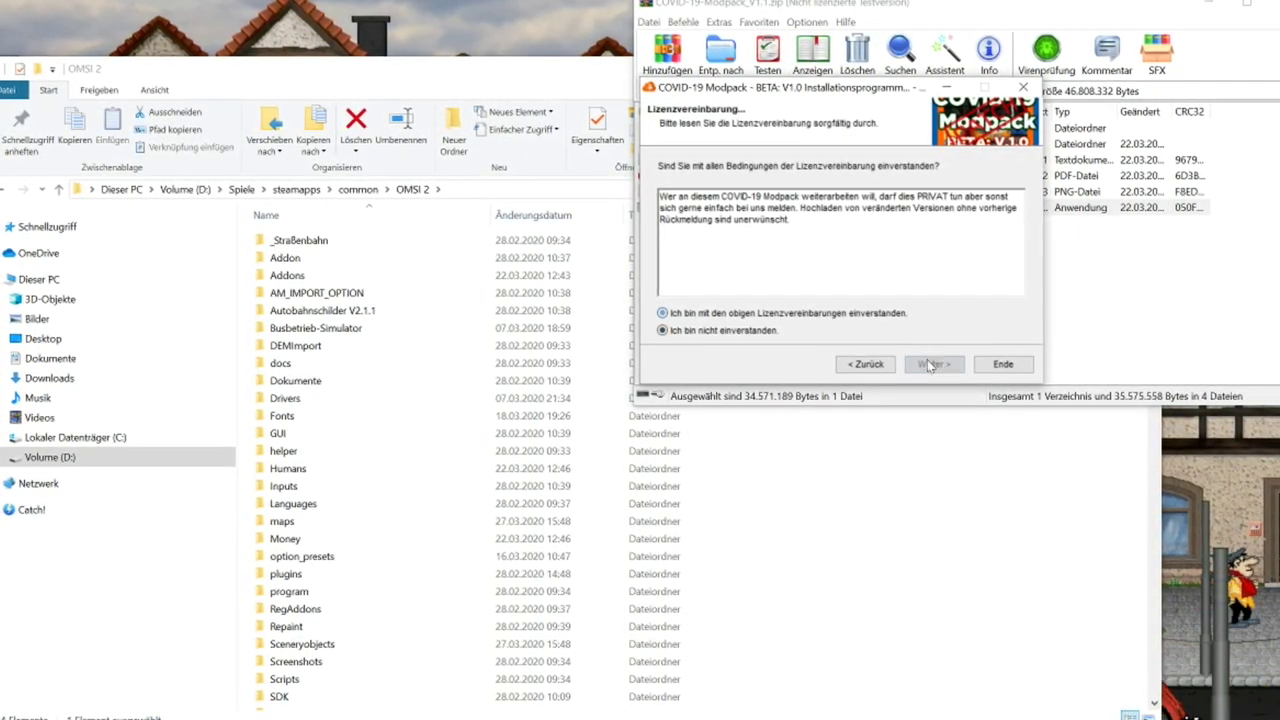
click(917, 360)
click(871, 364)
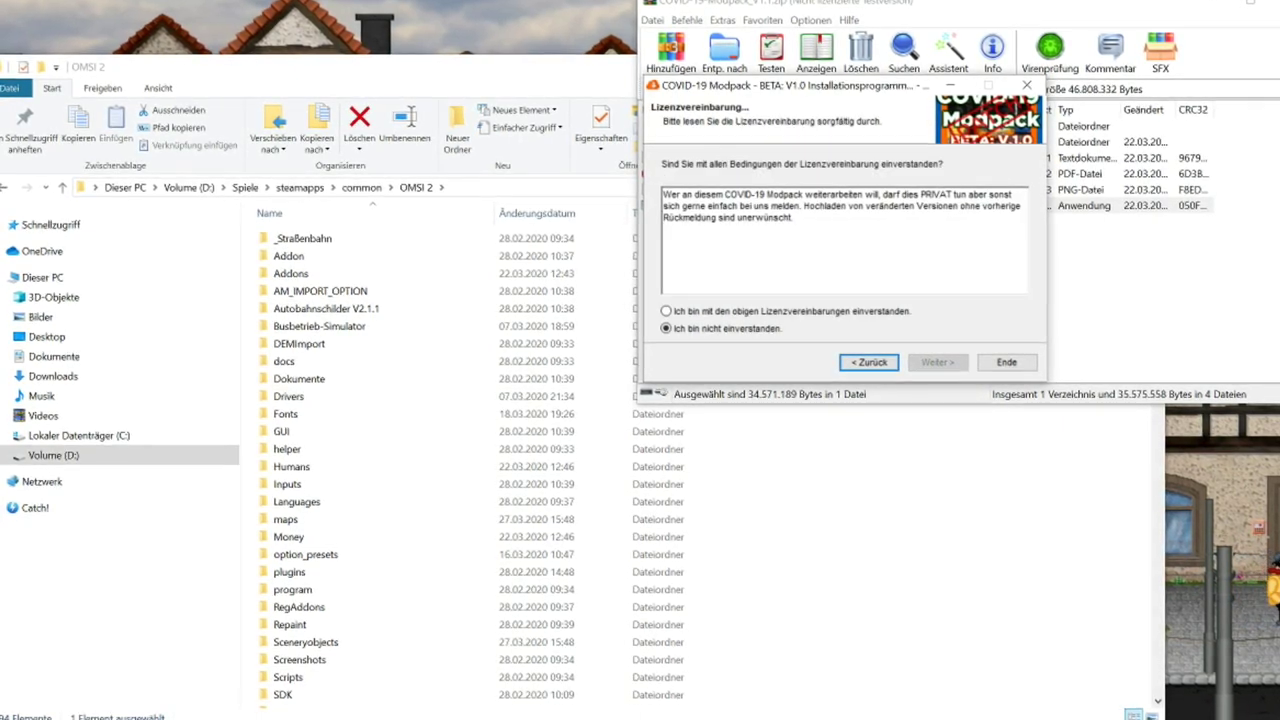
click(940, 361)
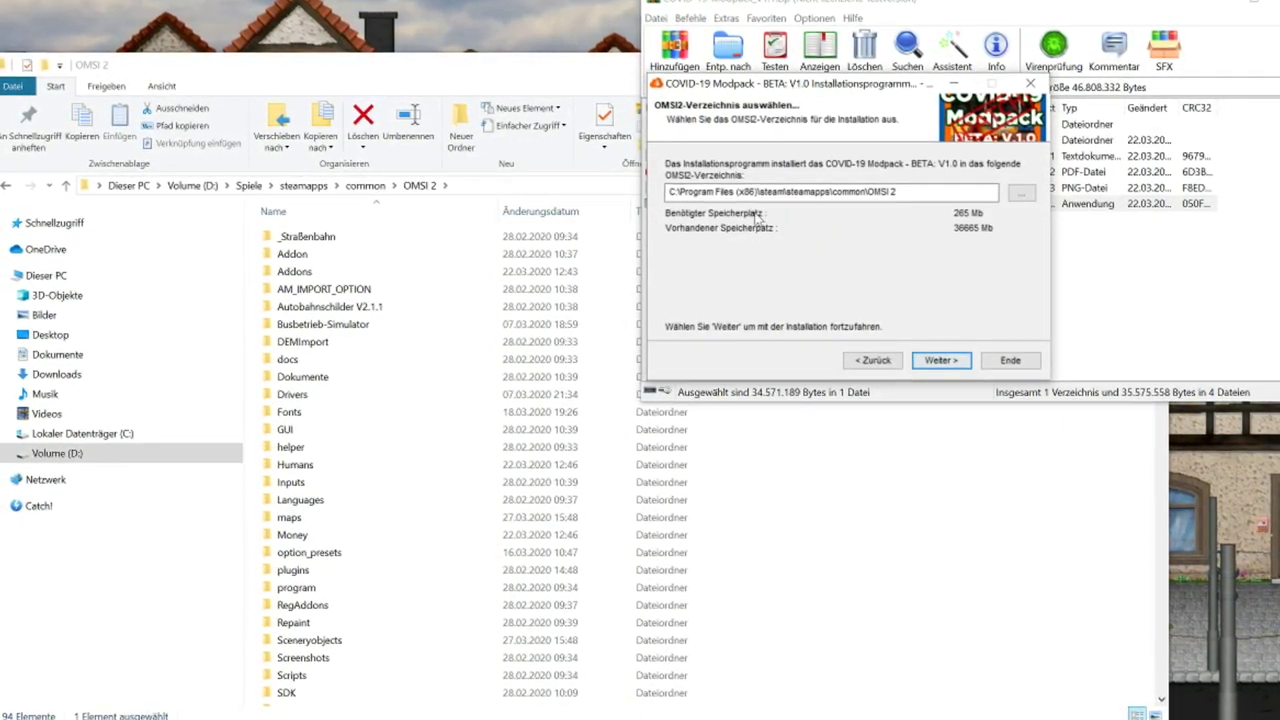
drag(897, 190, 668, 190)
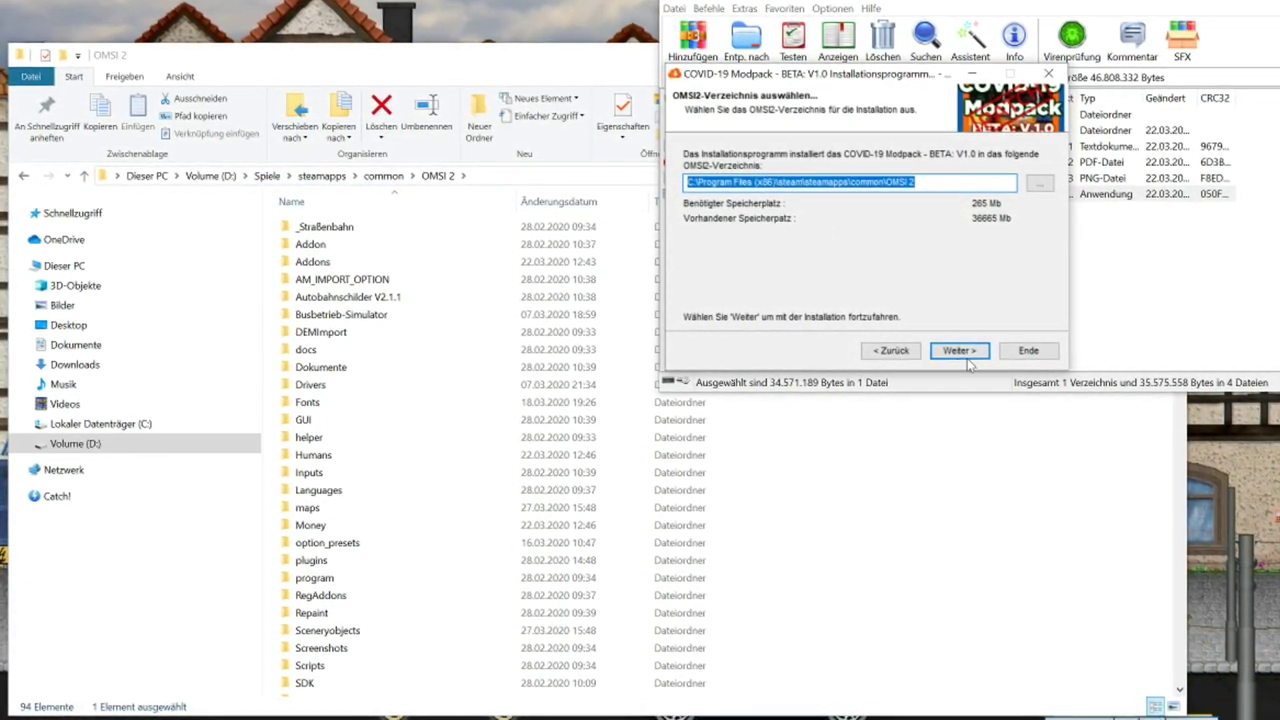
- Cancel the COVID-19 Modpack installation, exit the installer and close the COVID-19-Modpack_V1.1.zip archive
click(1026, 350)
click(932, 287)
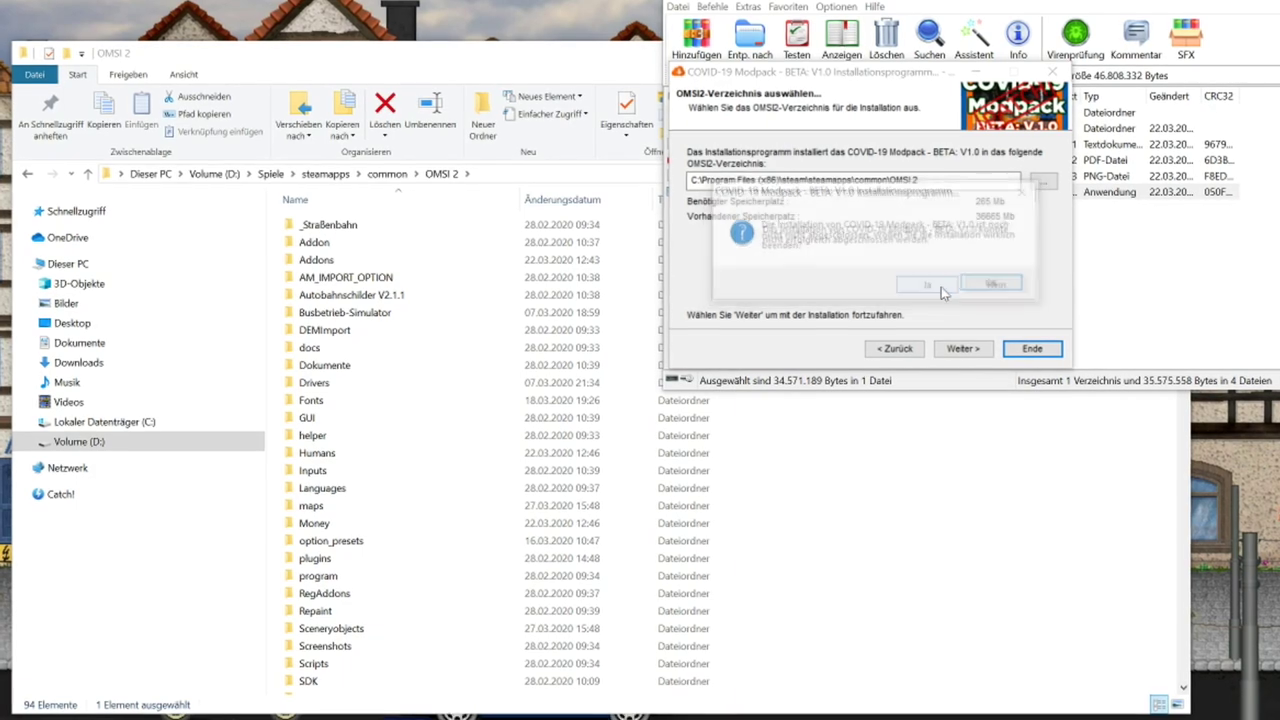
click(998, 285)
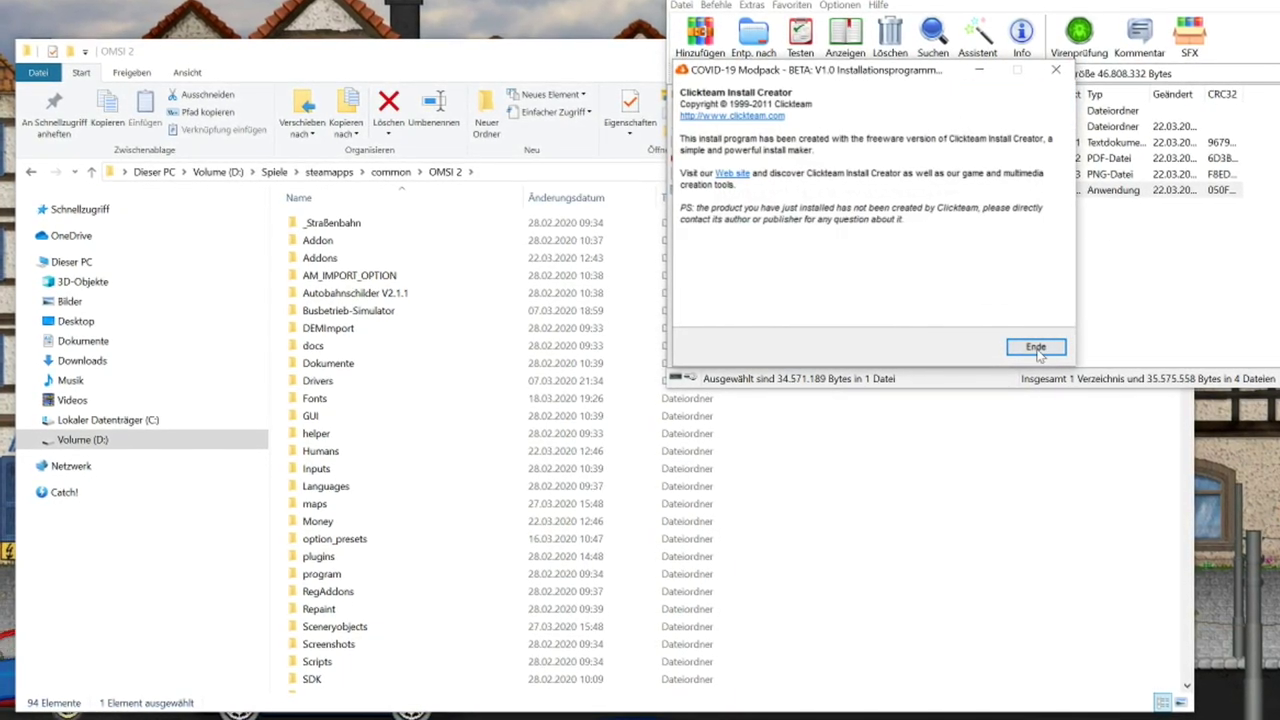
click(1034, 346)
key(alt+F4)
- Open the Vehicles folder of the OMSI 2 installation and look inside its MAN DL Corona folder
scroll(383, 631, down, 10)
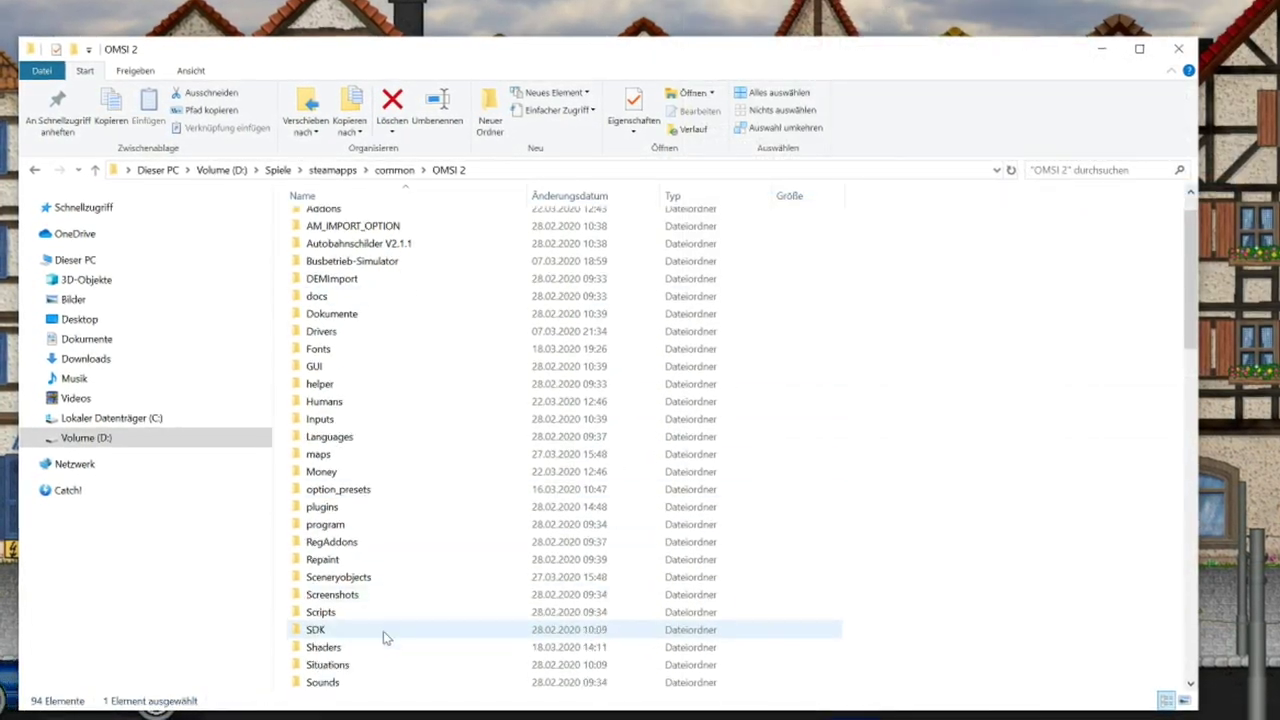
double_click(325, 366)
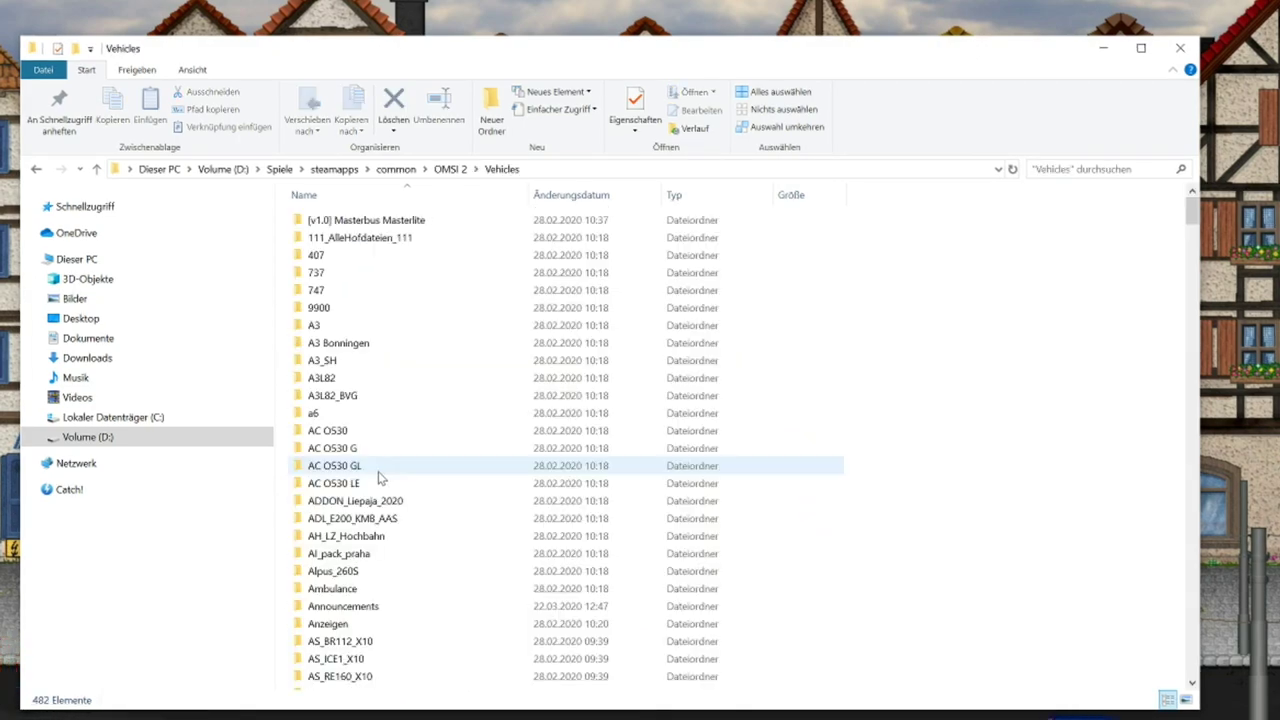
key(m)
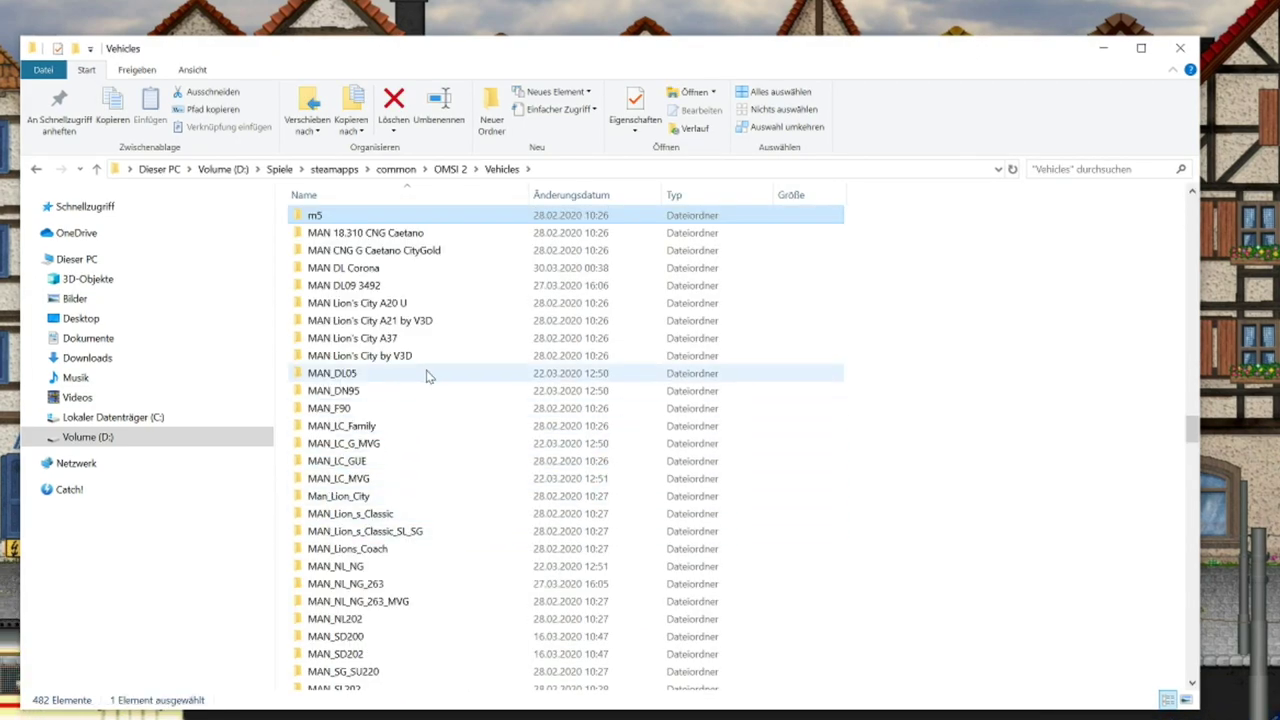
click(372, 269)
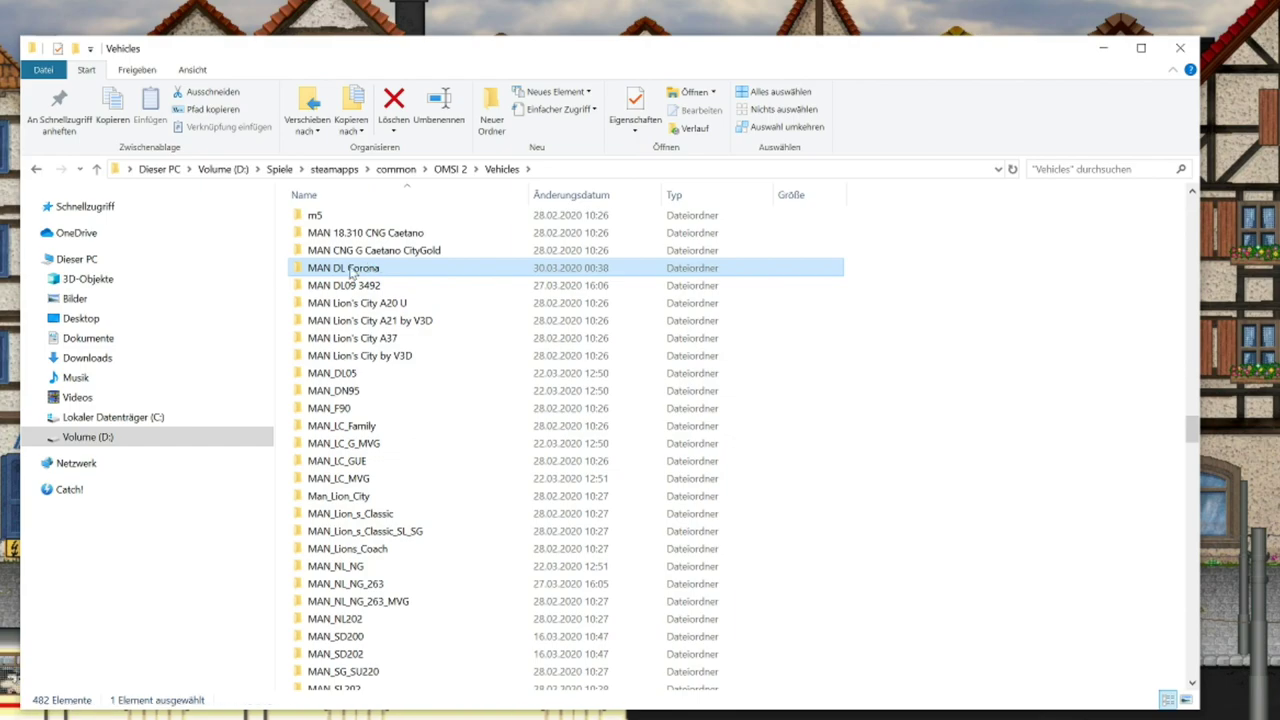
double_click(365, 272)
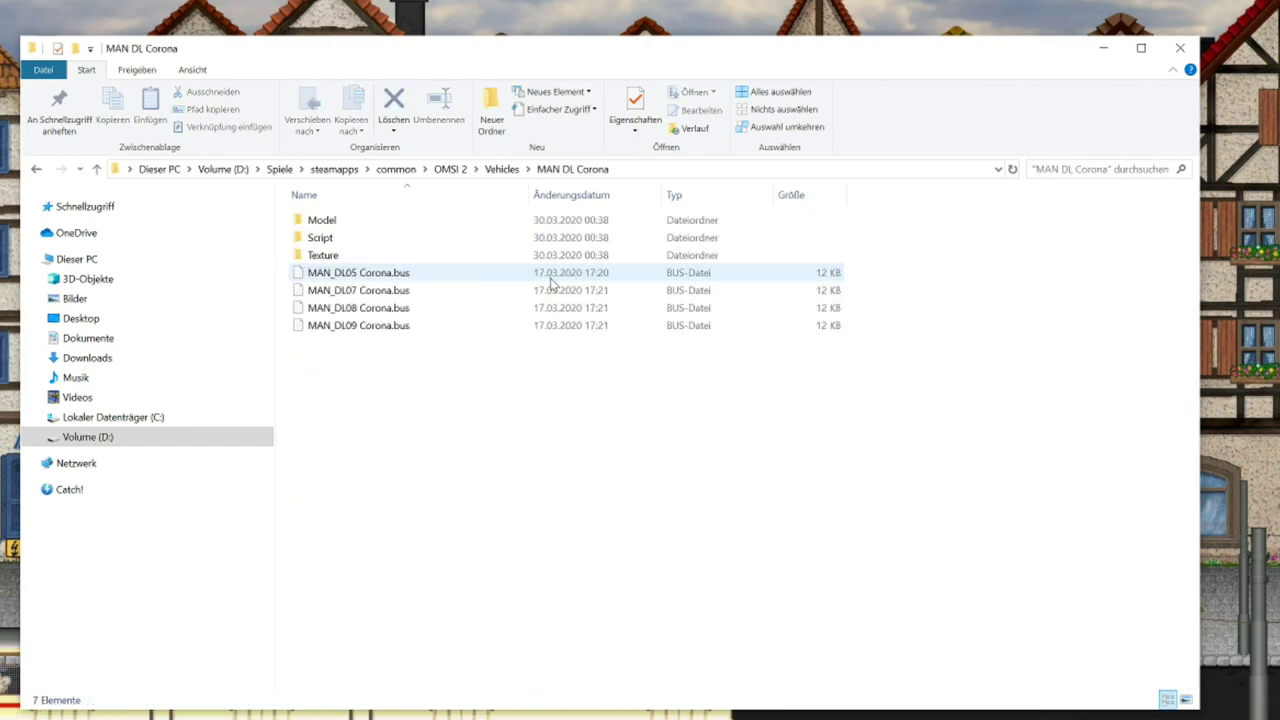
click(35, 170)
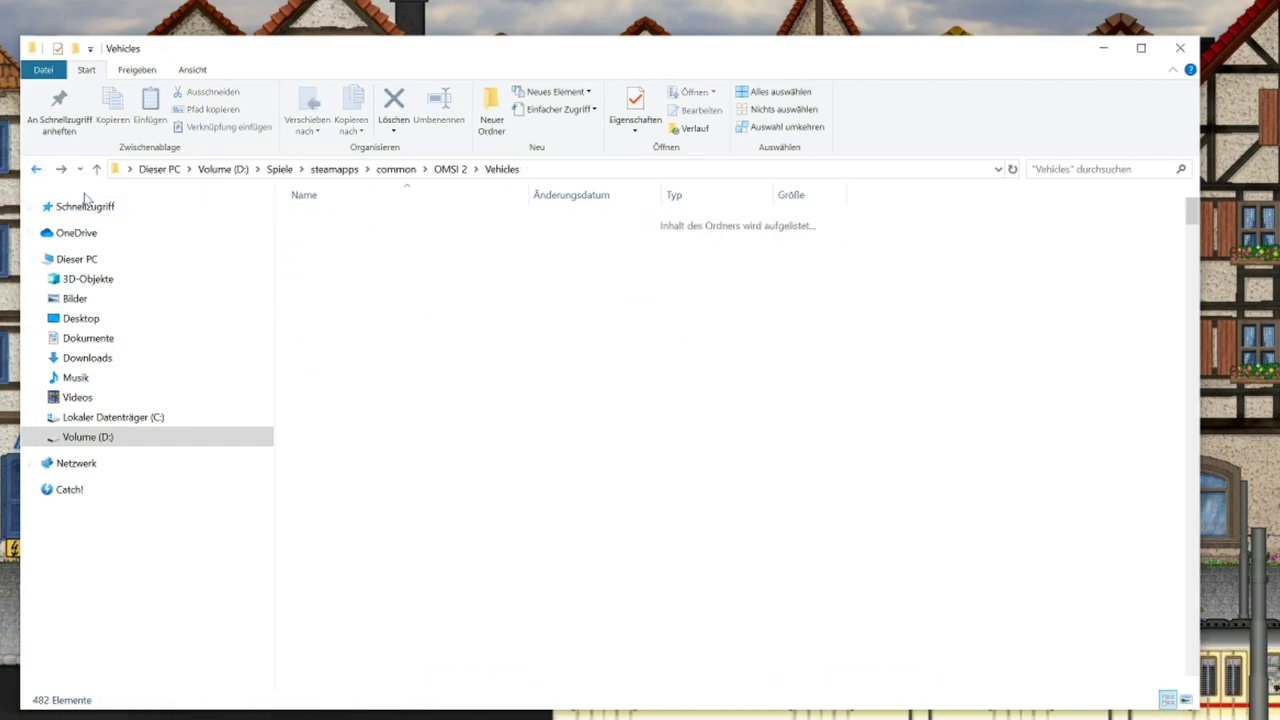
- Look into the MAN_DL05 folder and again into the MAN DL Corona folder, and return to Vehicles
scroll(380, 600, down, 2)
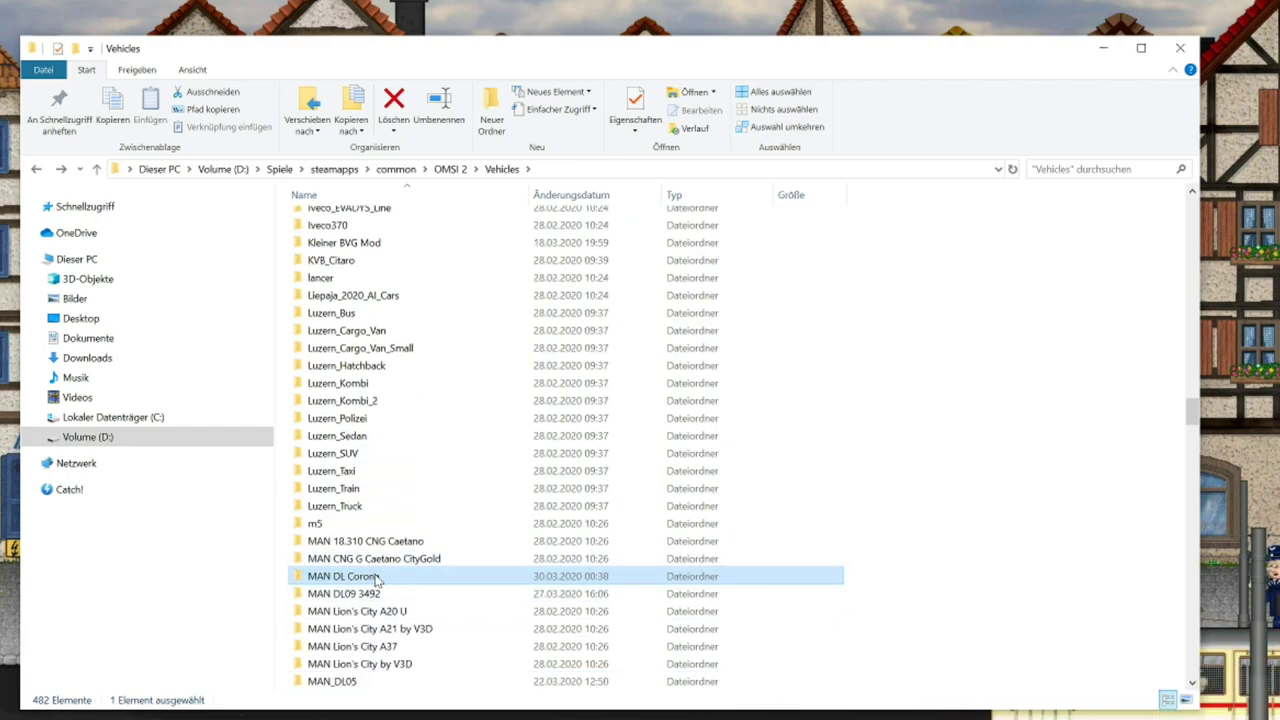
right_click(377, 578)
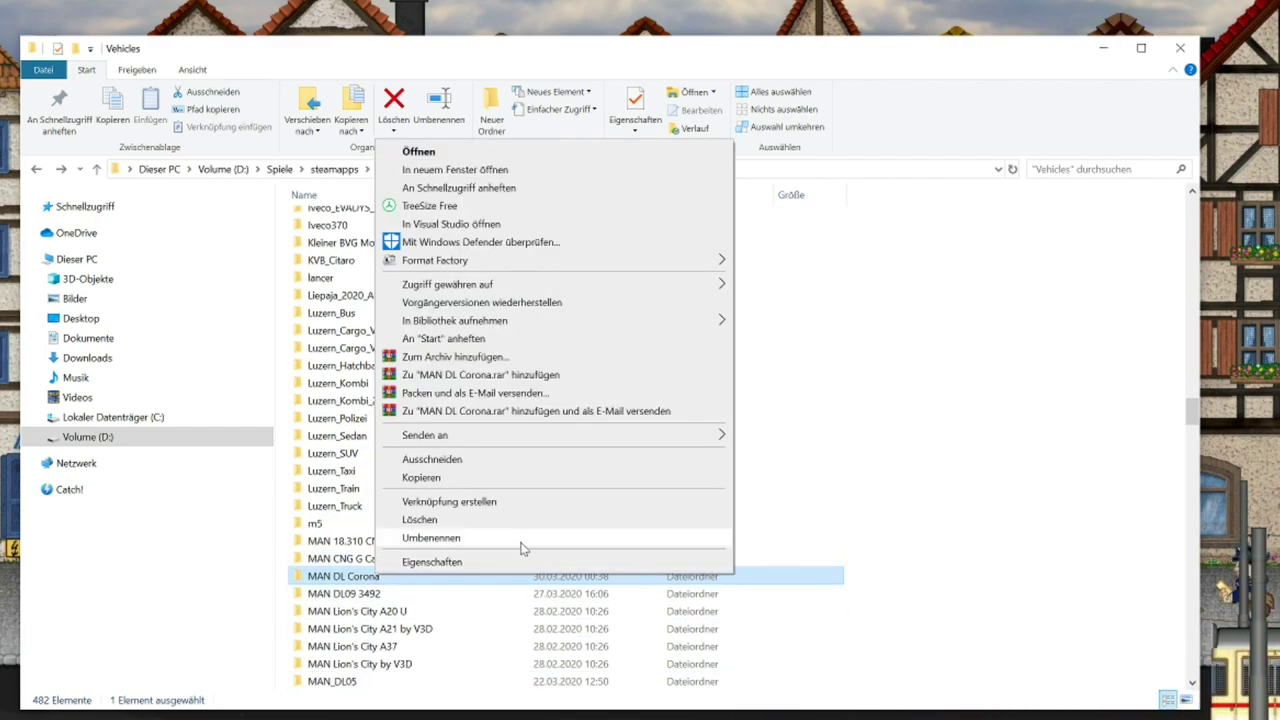
click(782, 628)
scroll(800, 610, down, 2)
double_click(343, 576)
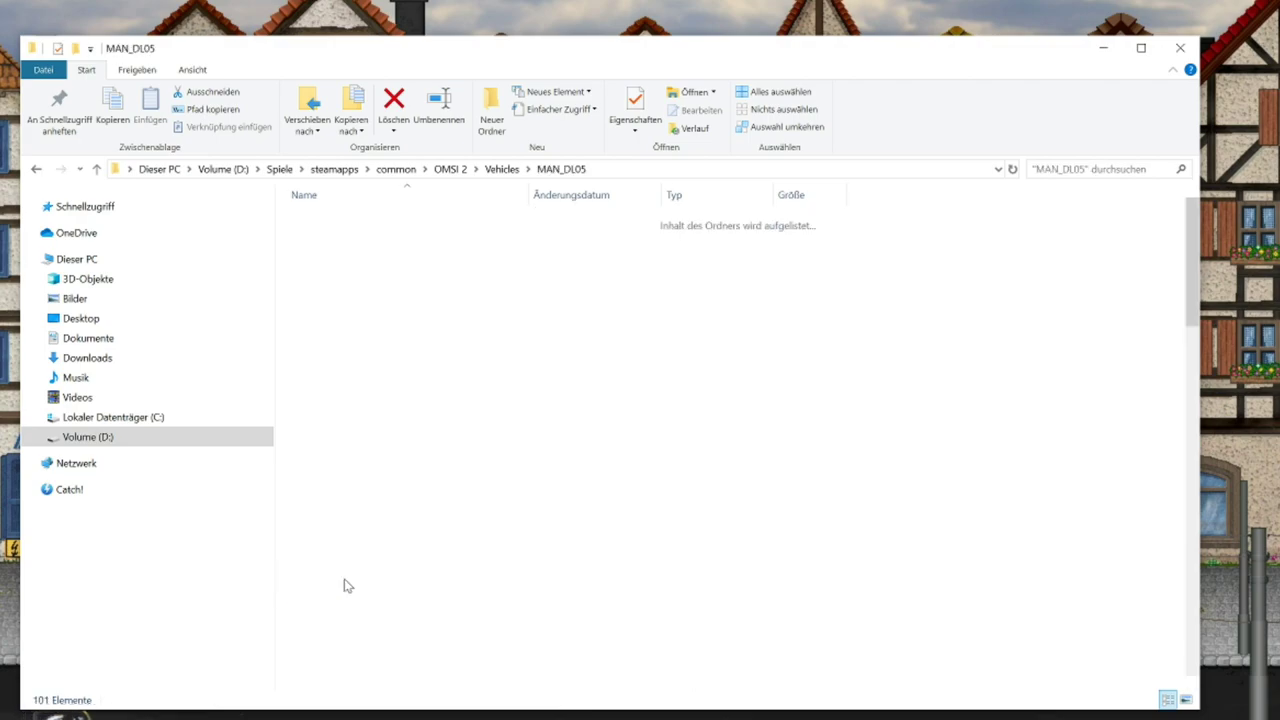
click(36, 172)
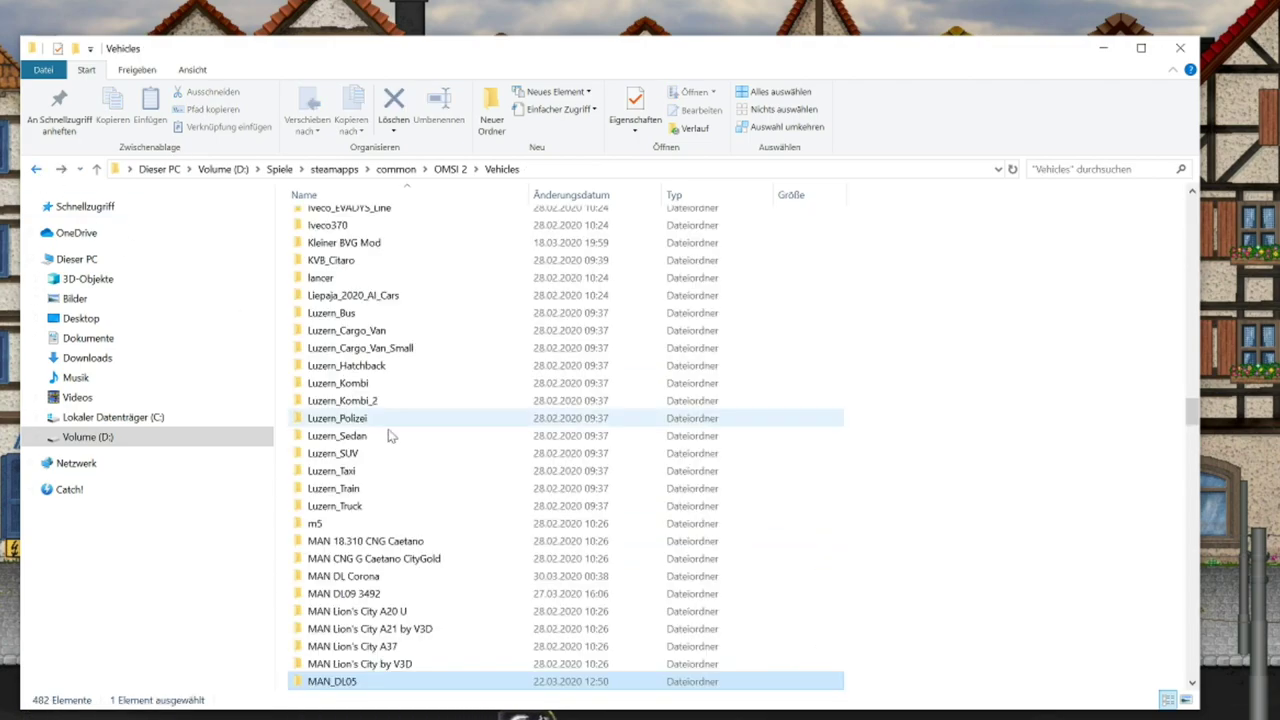
double_click(362, 578)
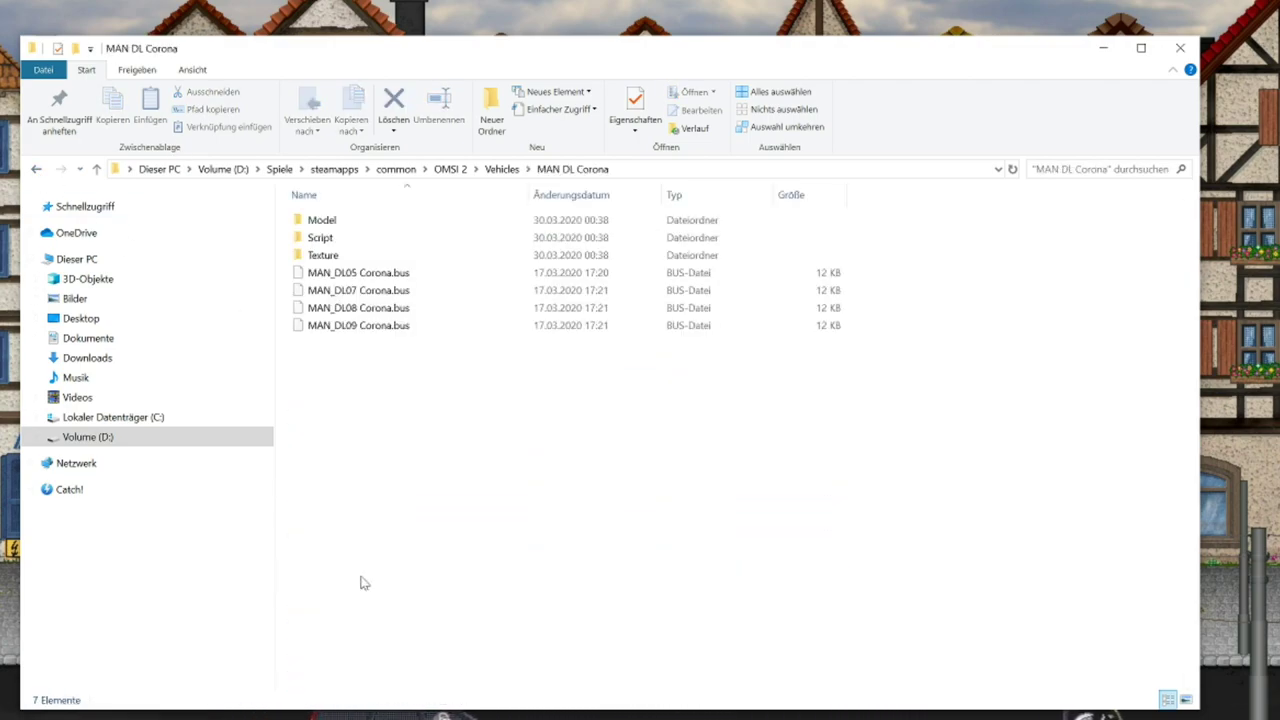
drag(415, 438, 390, 345)
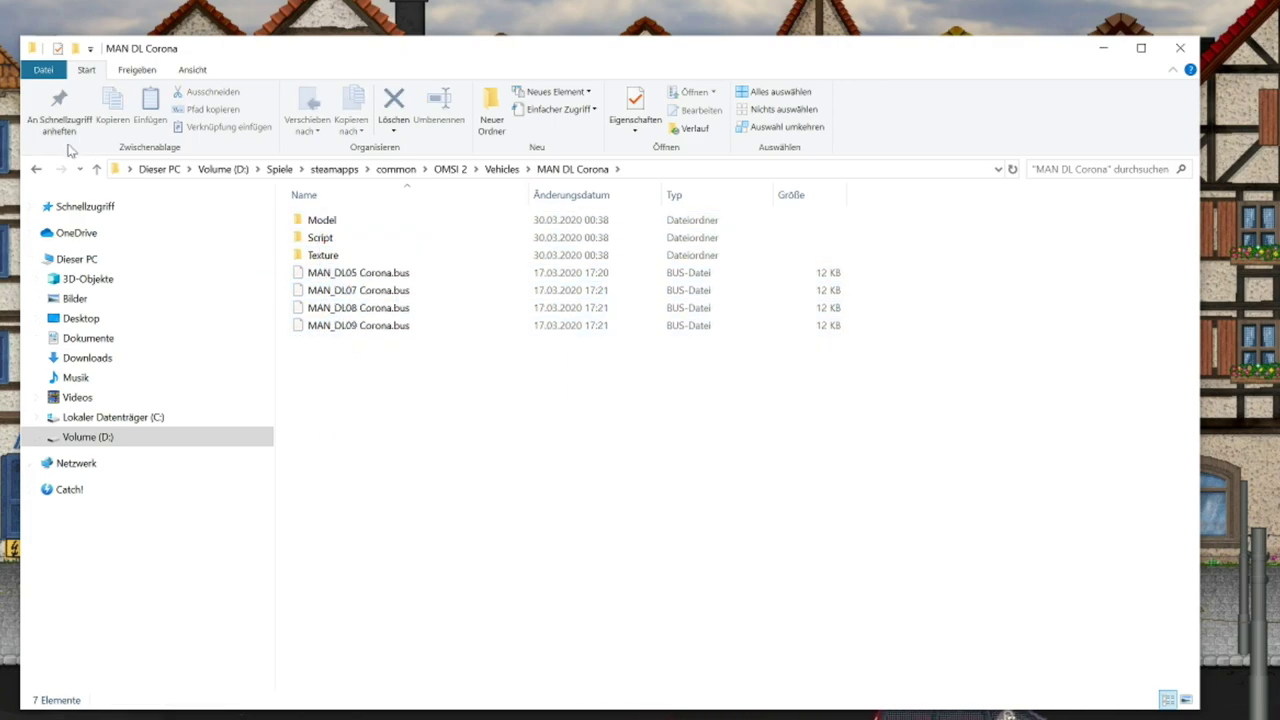
click(36, 172)
scroll(486, 586, down, 4)
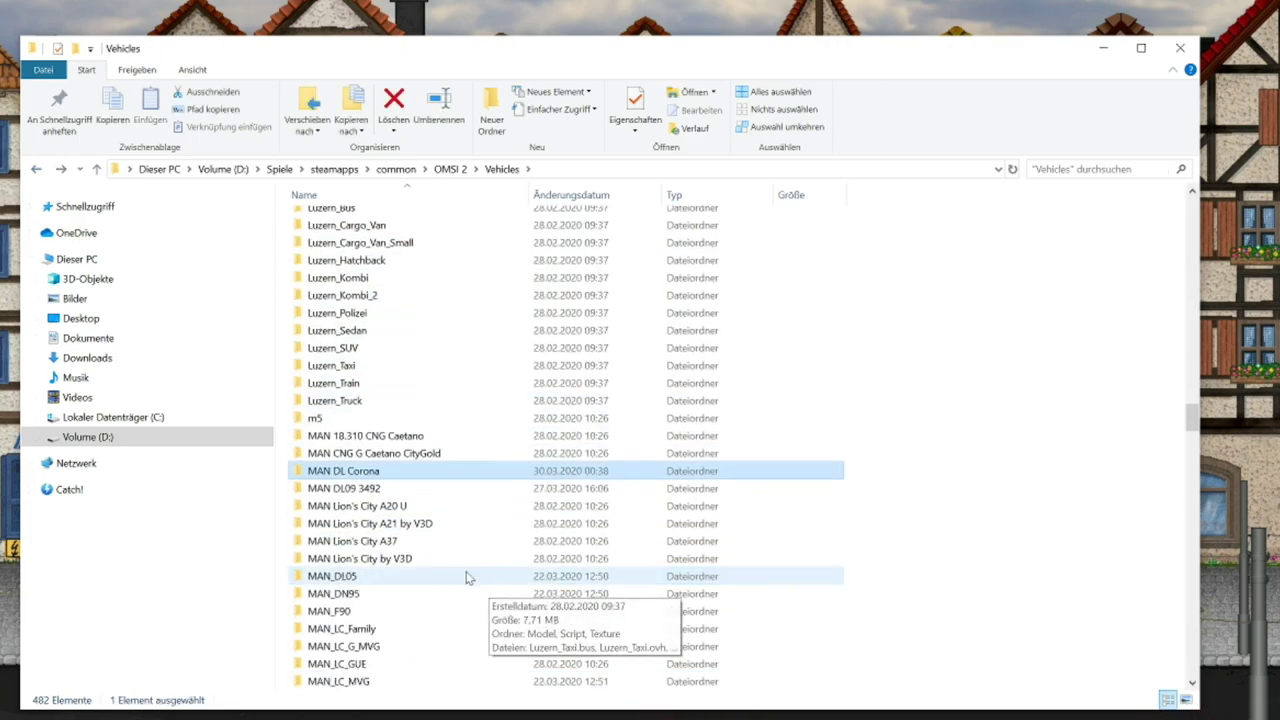
- Copy all contents of the MAN DL Corona folder and paste them into the MAN_DL05 folder
double_click(372, 476)
drag(432, 468, 314, 222)
right_click(318, 228)
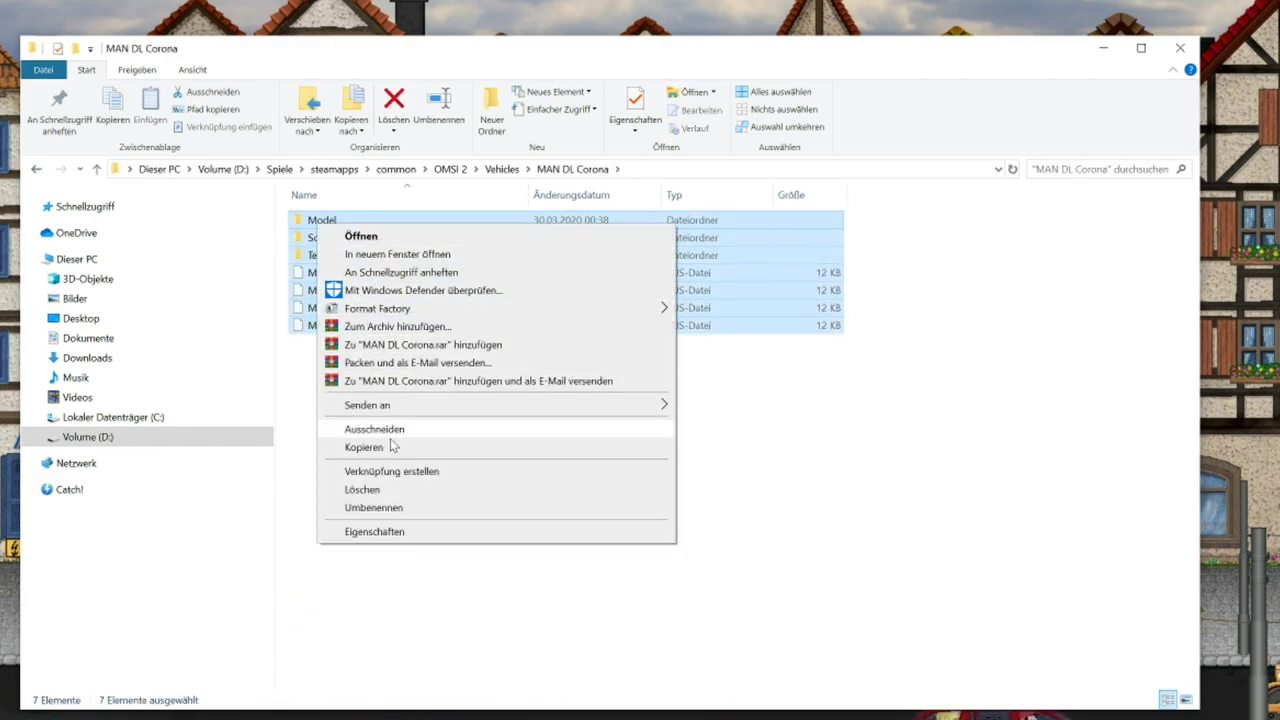
click(336, 446)
click(37, 173)
scroll(385, 550, down, 4)
click(345, 579)
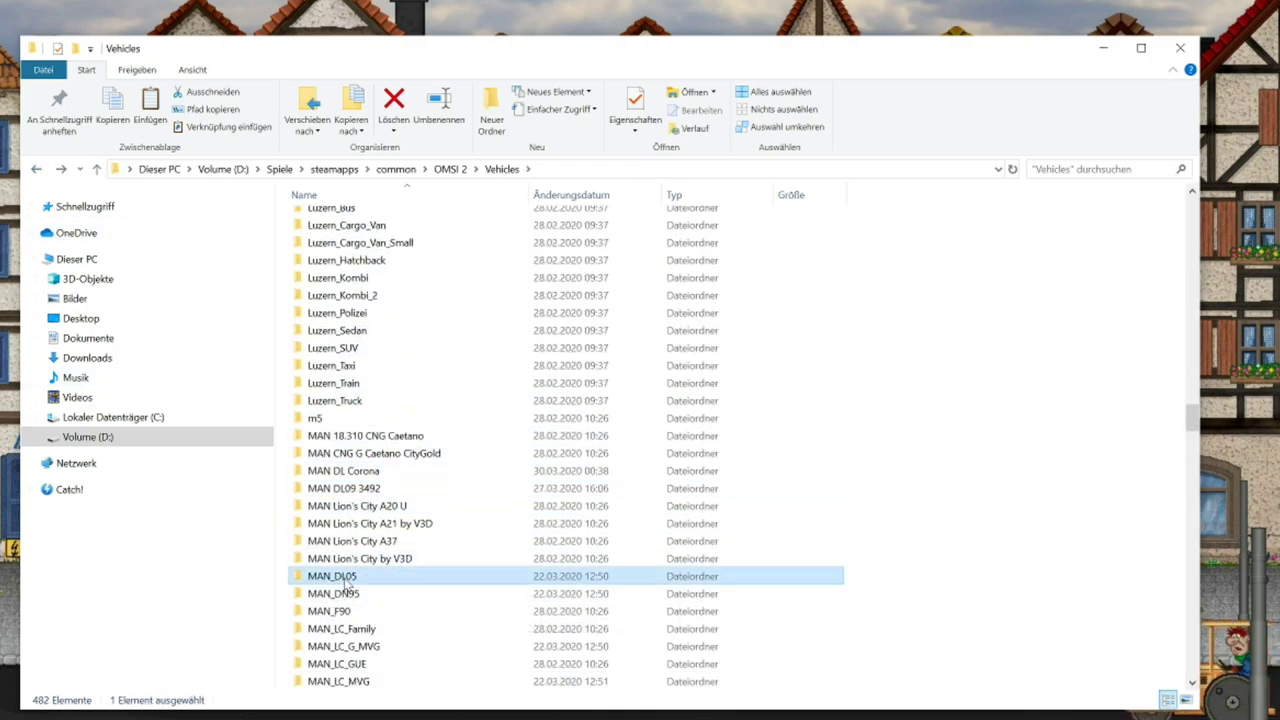
double_click(345, 580)
right_click(937, 451)
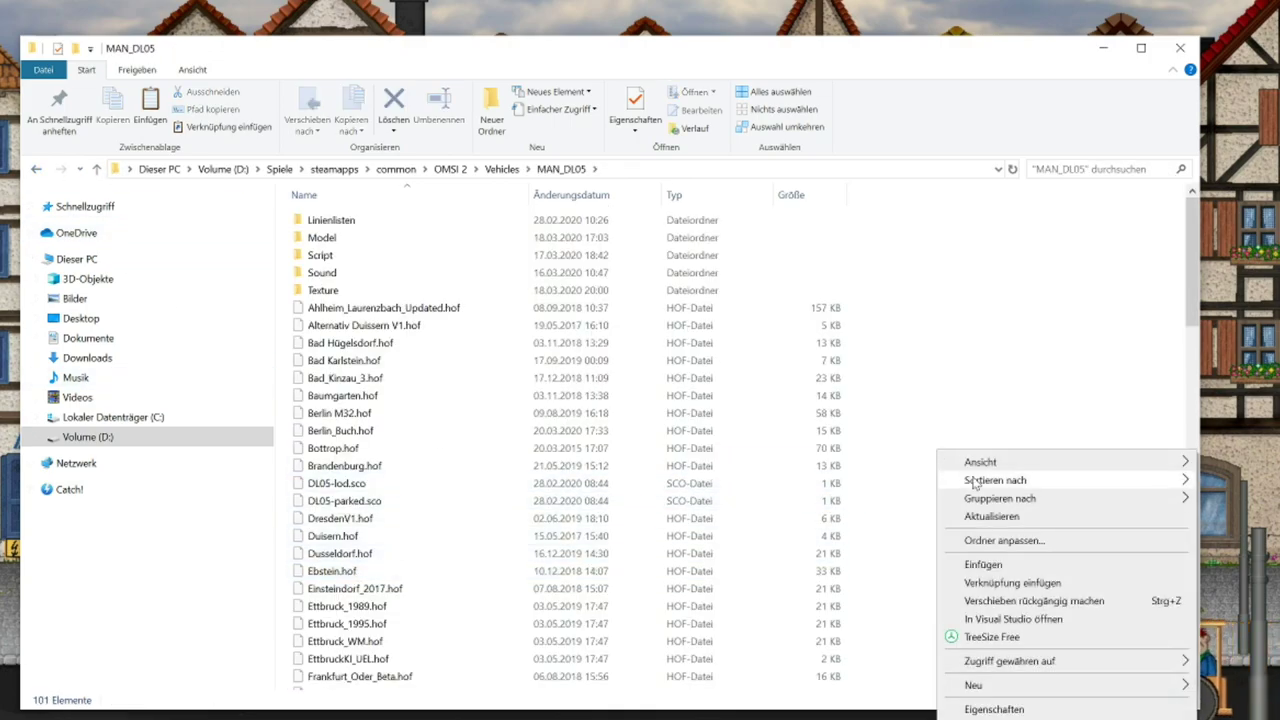
click(984, 565)
- Sort the MAN_DL05 folder by file type, check its Corona .bus files and return to the Vehicles folder
scroll(470, 572, down, 15)
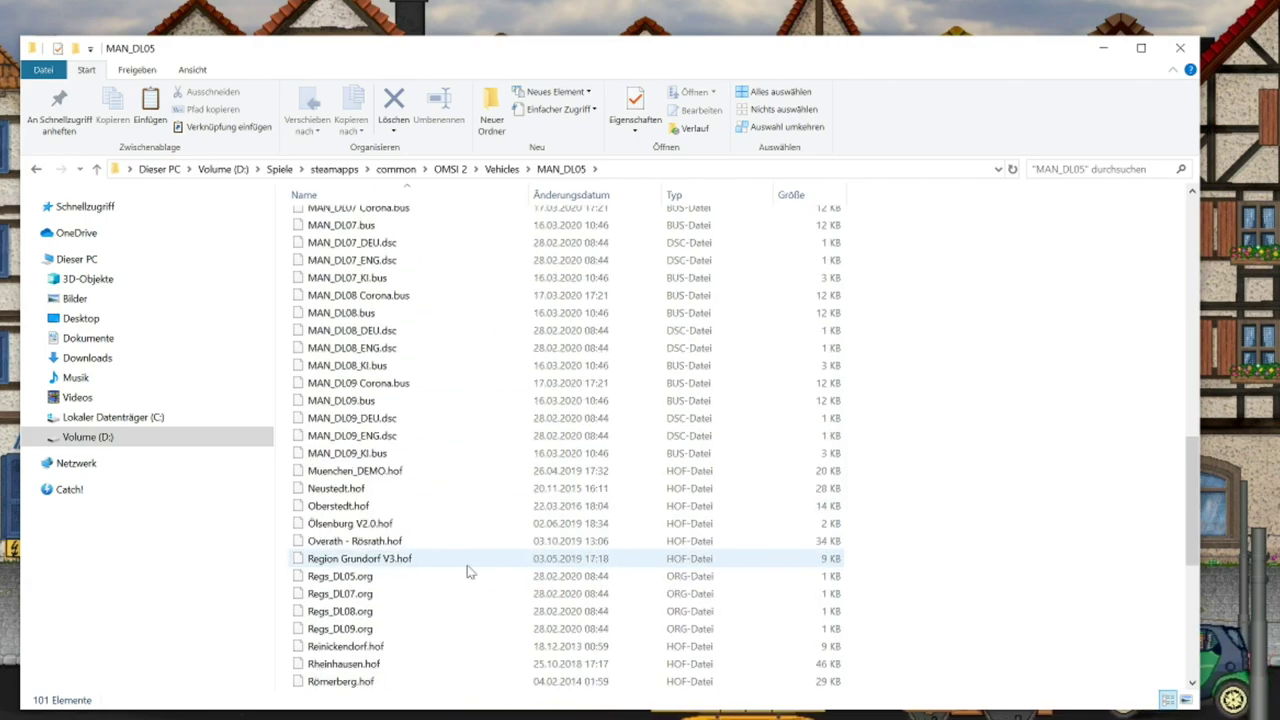
scroll(329, 510, down, 5)
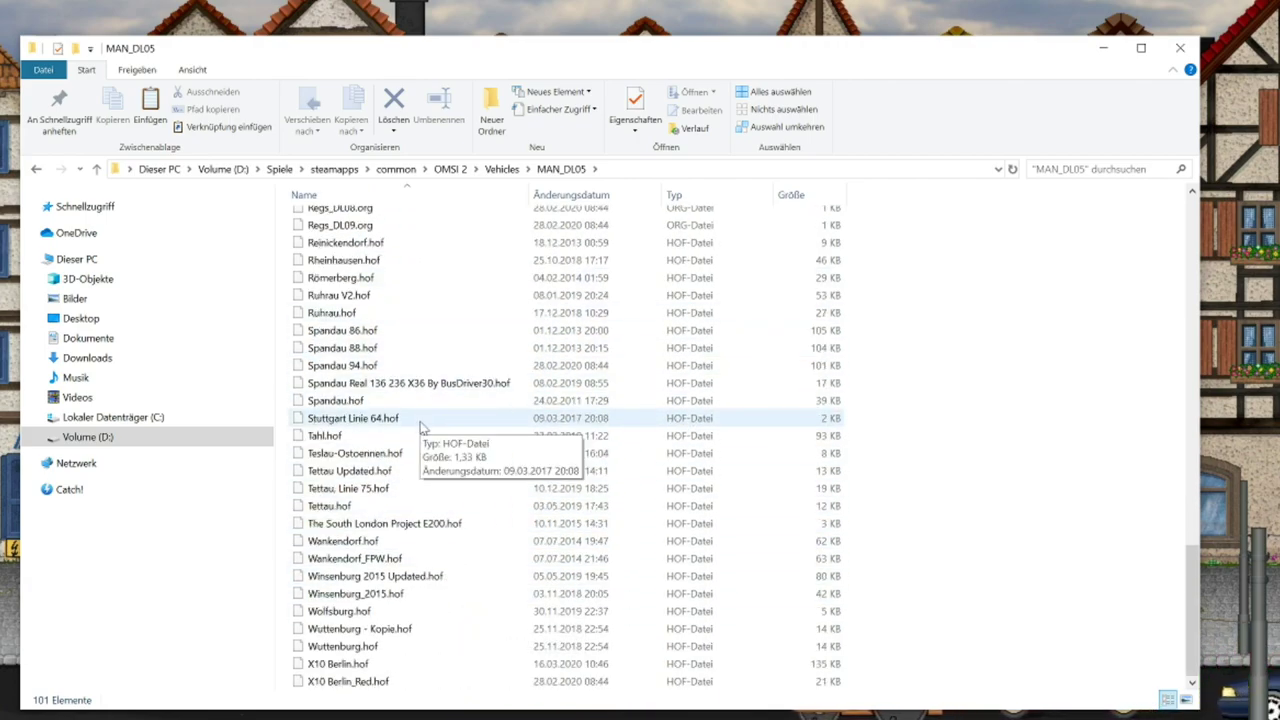
scroll(420, 443, up, 15)
scroll(420, 443, down, 2)
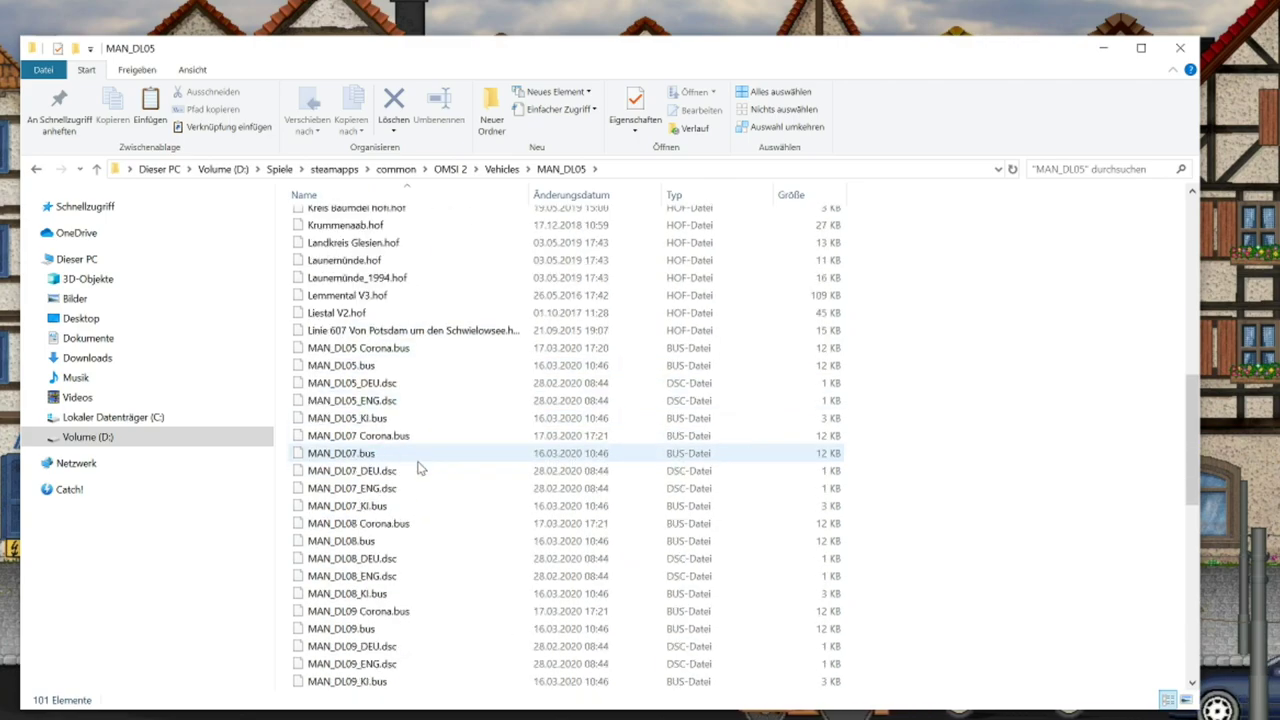
click(700, 194)
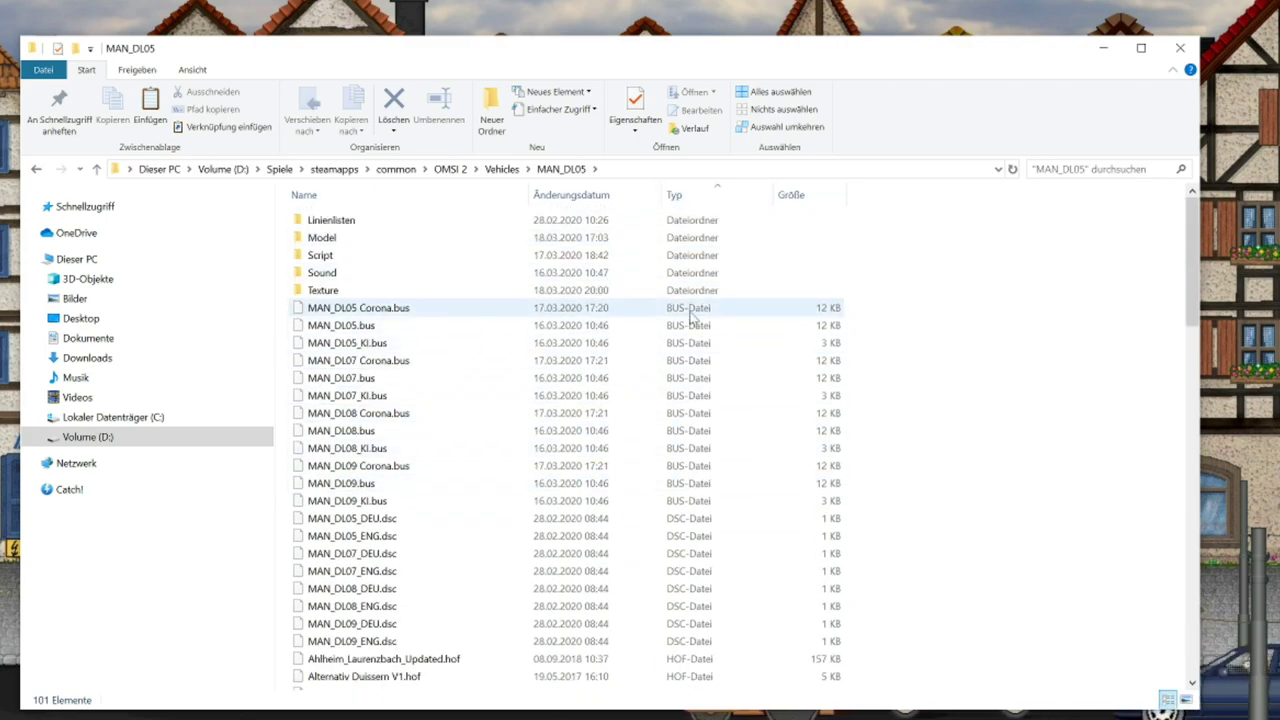
click(412, 416)
click(398, 363)
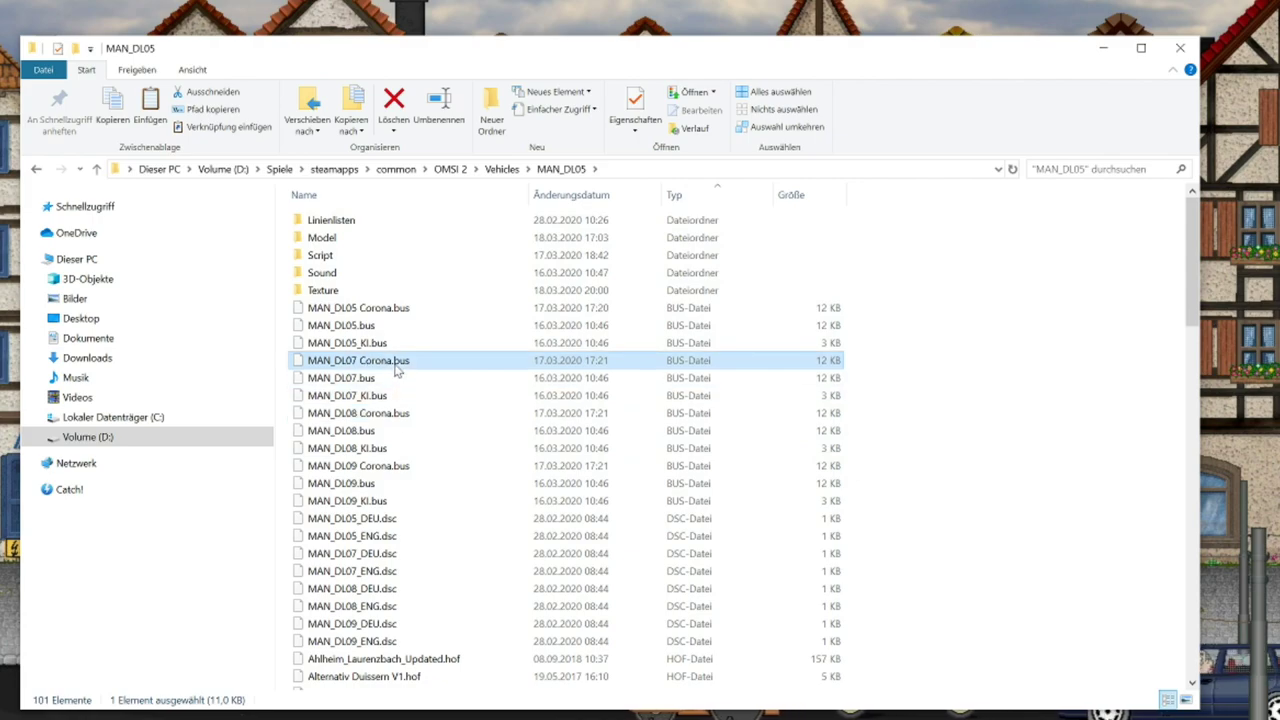
click(400, 311)
click(386, 470)
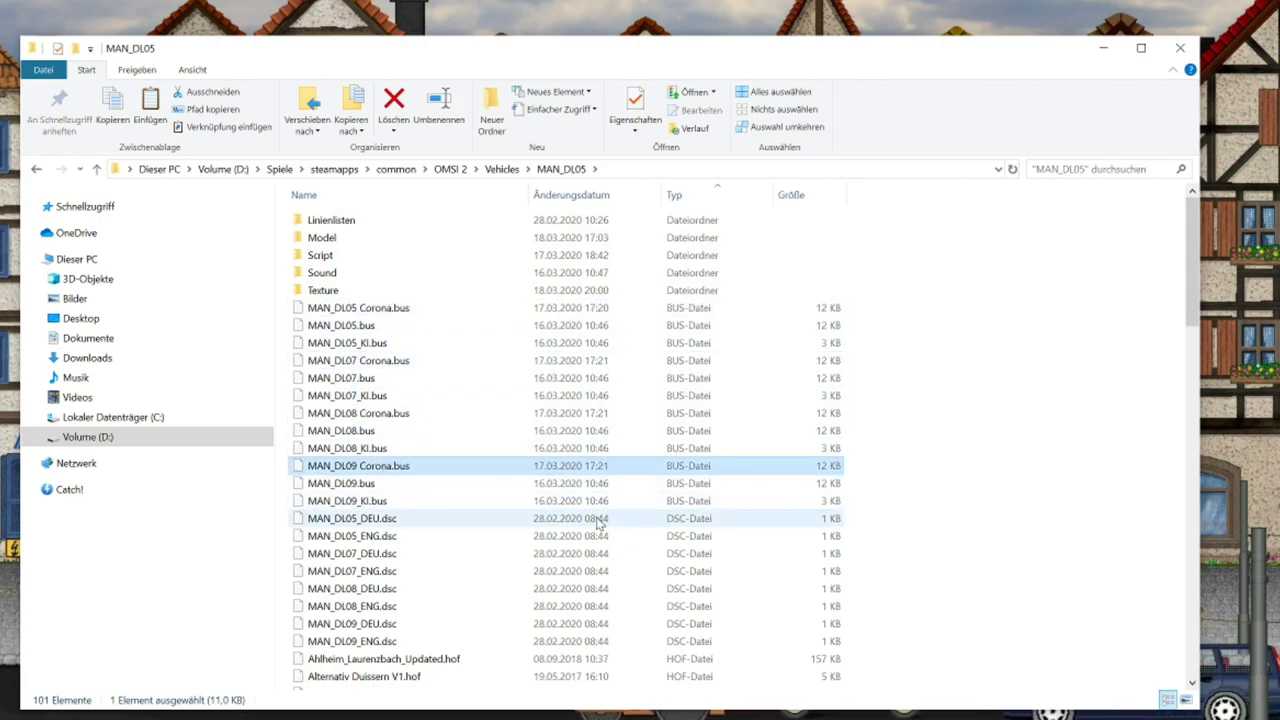
click(37, 170)
- Check the Corona .bus files in the Scania Citywide GN14 folder and return to the Vehicles folder
click(390, 437)
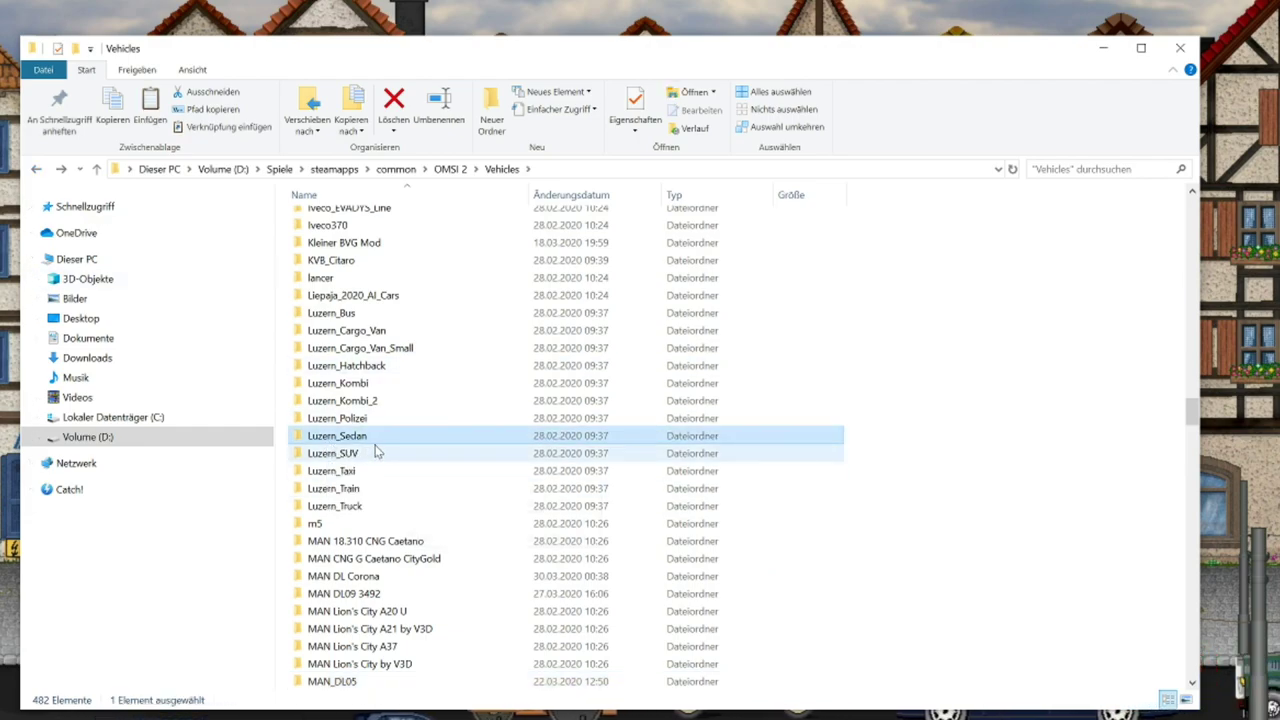
scroll(376, 452, down, 15)
double_click(443, 211)
scroll(466, 371, down, 4)
scroll(483, 401, down, 7)
scroll(463, 411, up, 4)
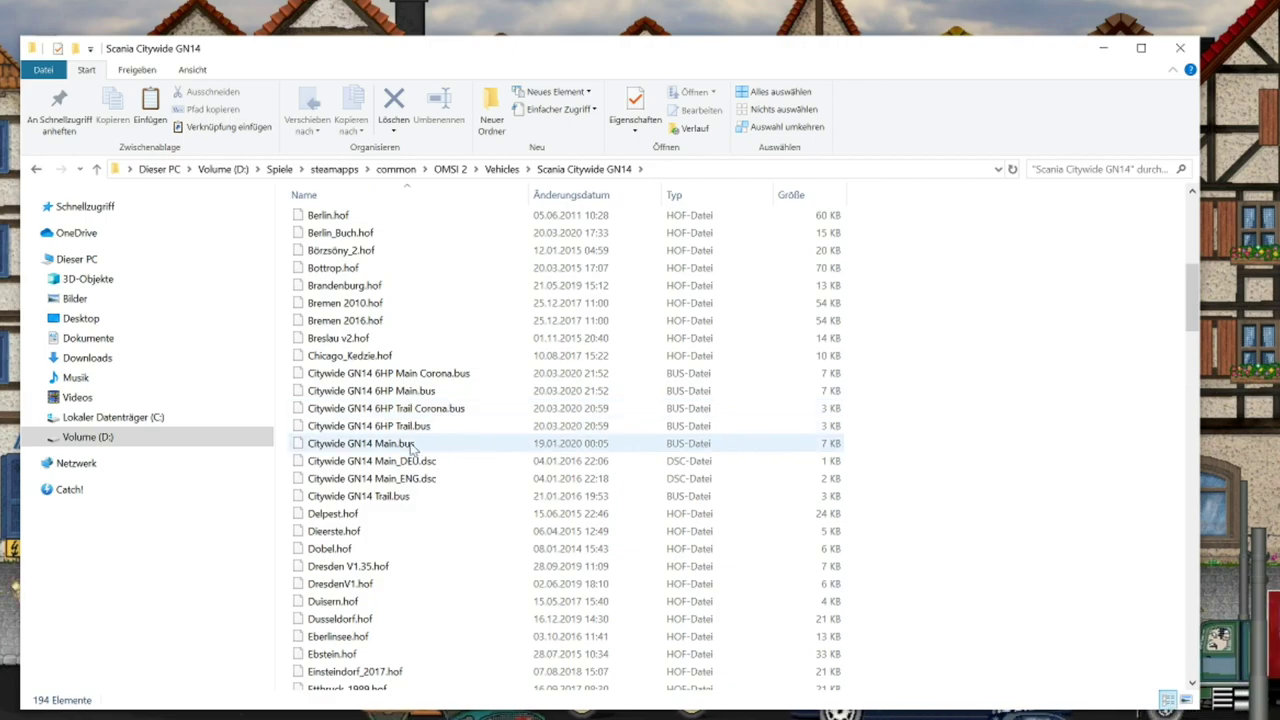
click(430, 408)
click(430, 373)
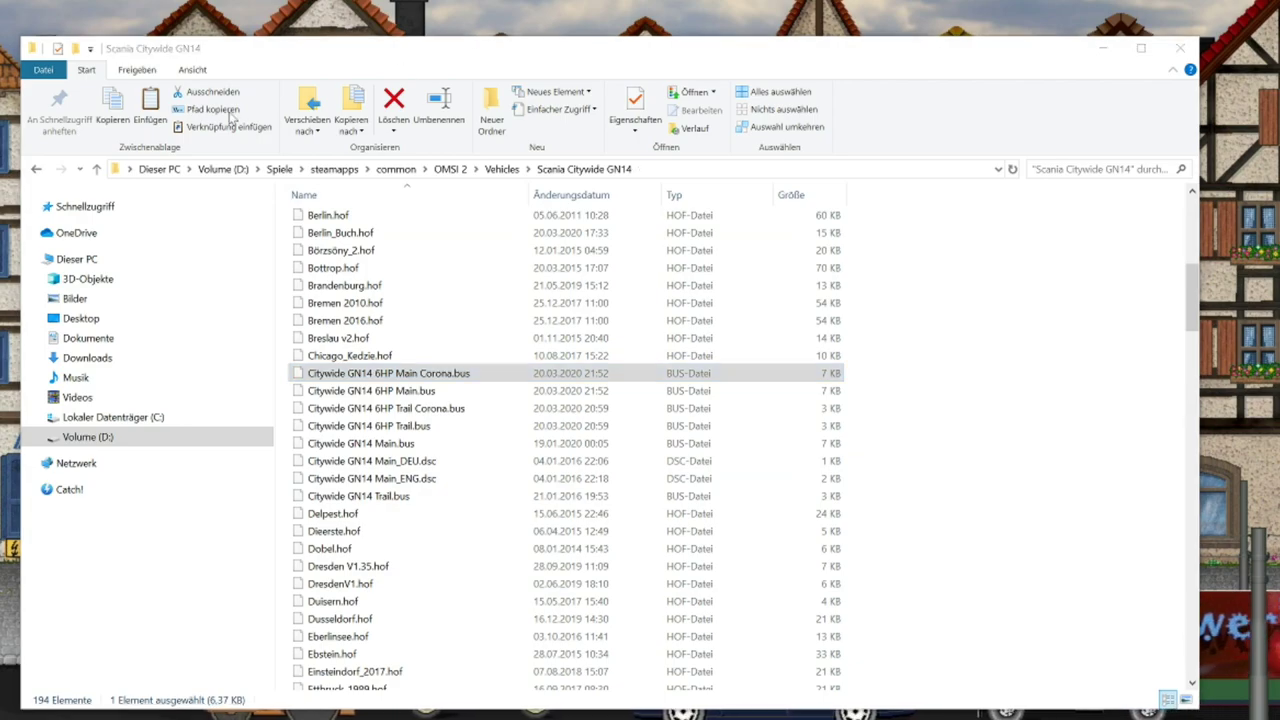
click(36, 169)
- Look through the Vehicles folder for the next Corona bus folder and open WSW_C2
scroll(348, 340, down, 15)
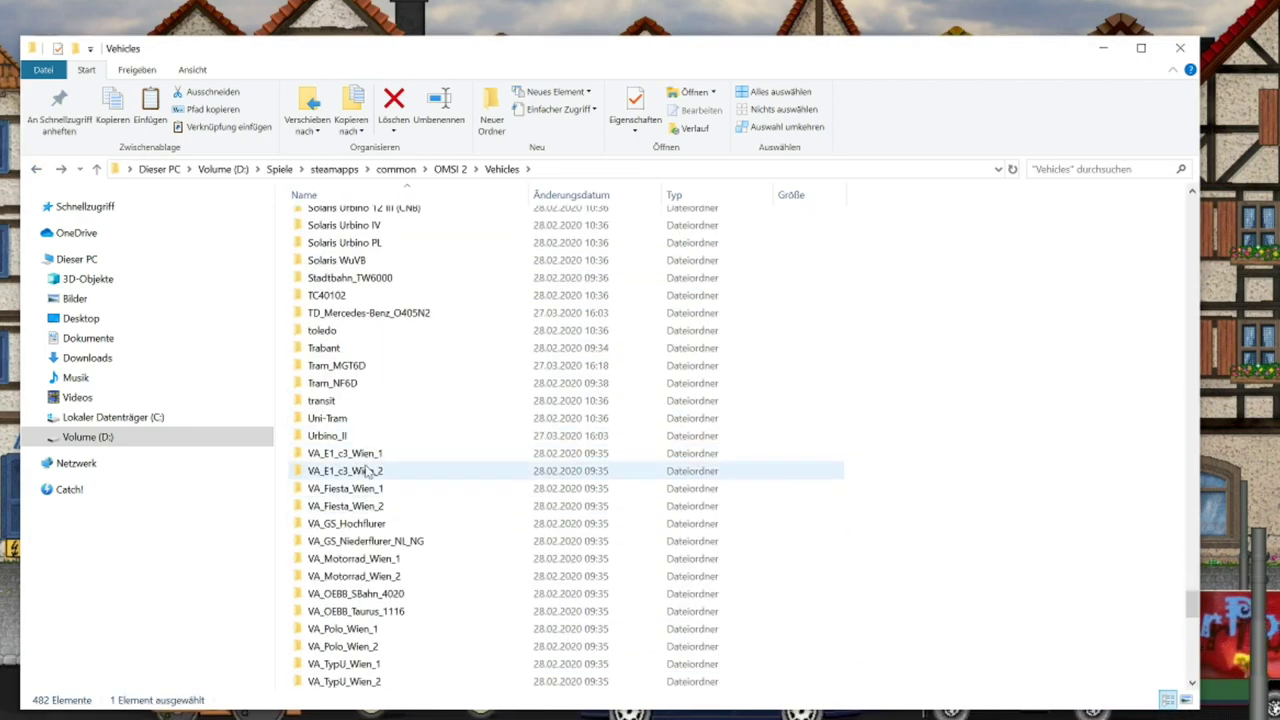
scroll(358, 278, up, 2)
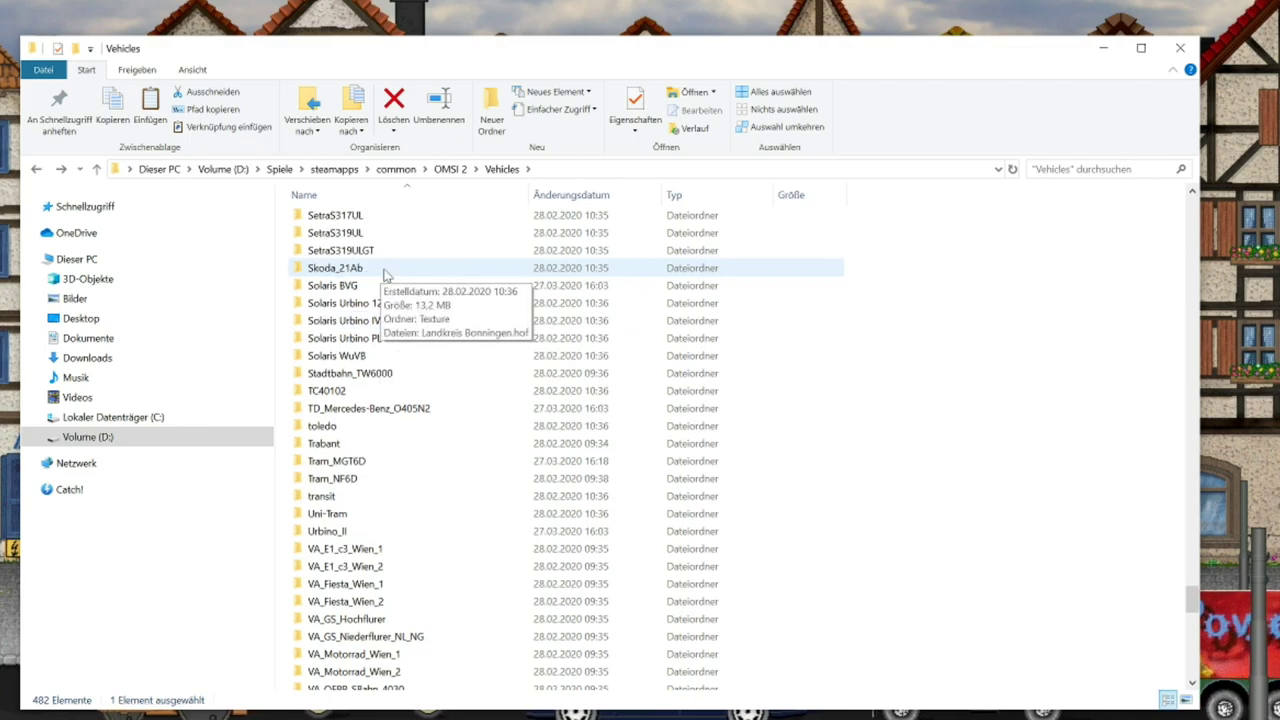
scroll(375, 405, down, 13)
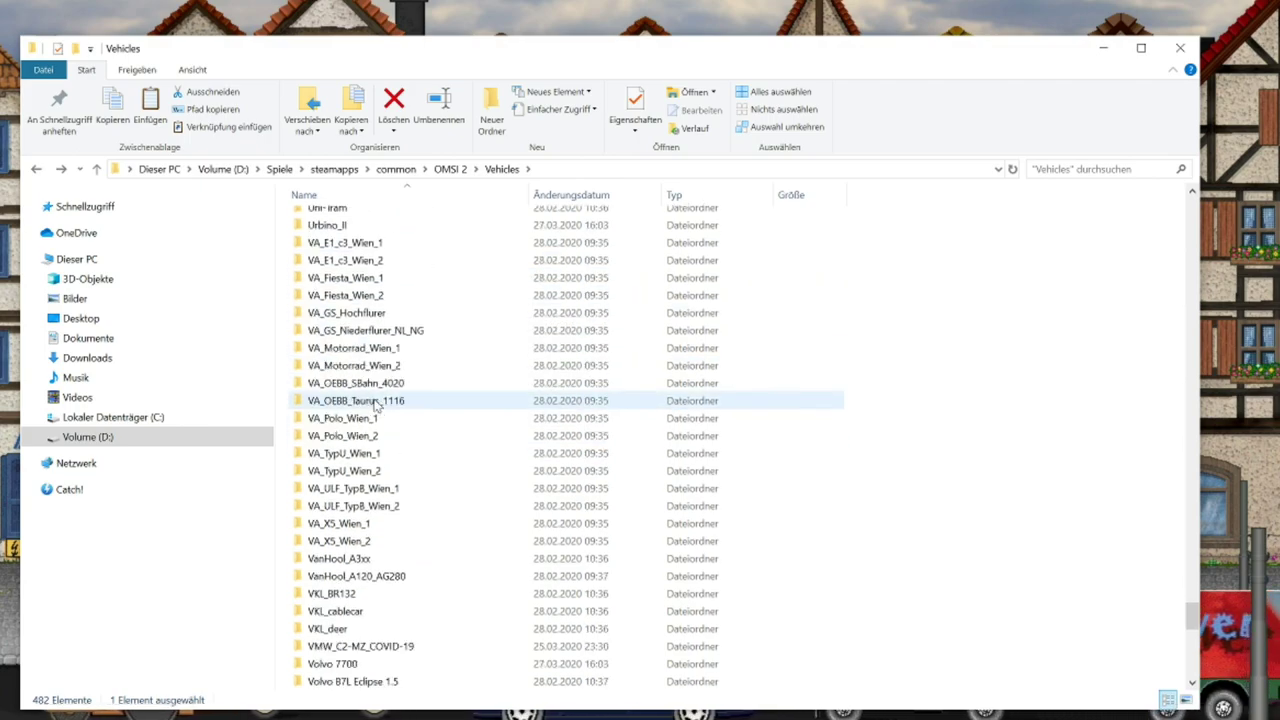
scroll(375, 405, up, 18)
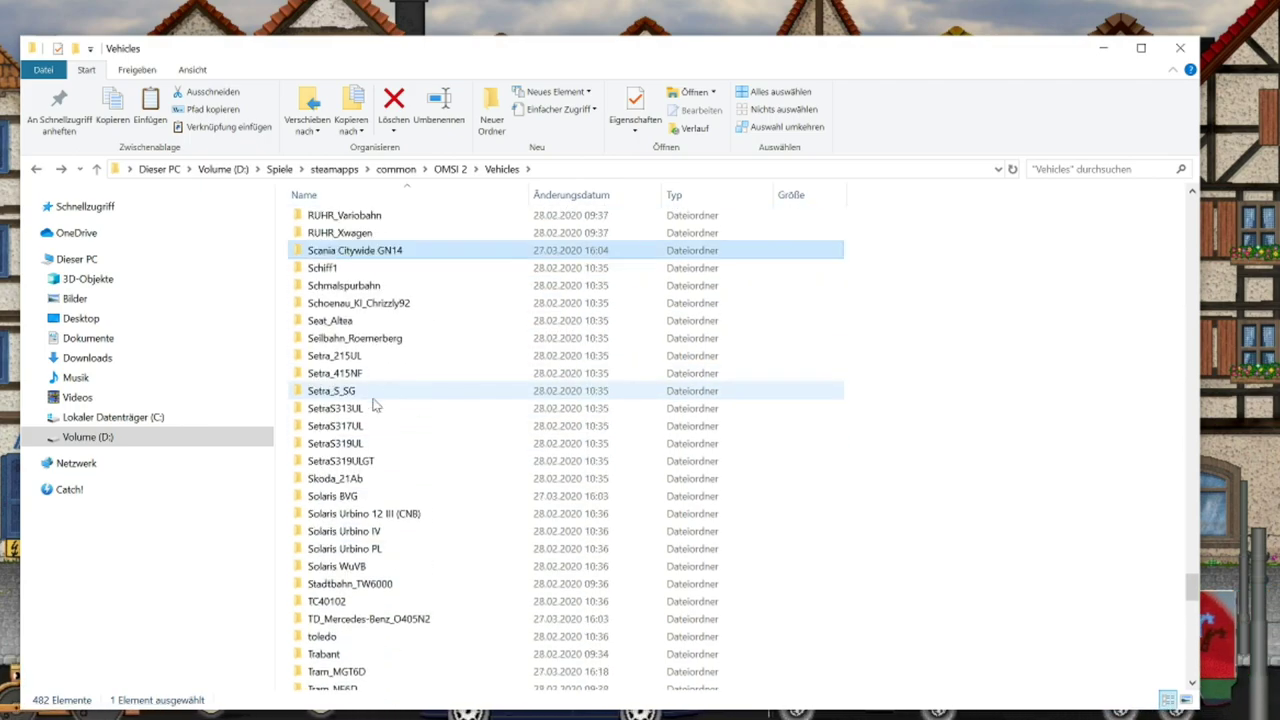
scroll(350, 426, up, 4)
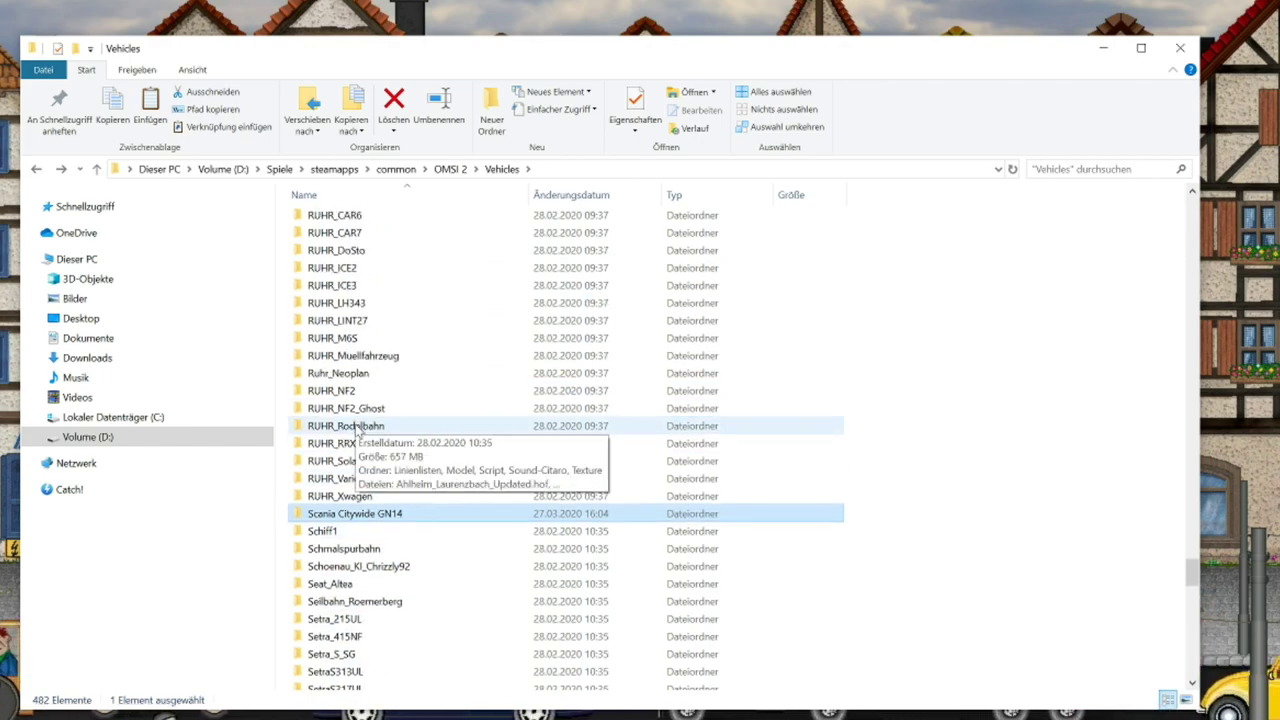
scroll(358, 430, down, 7)
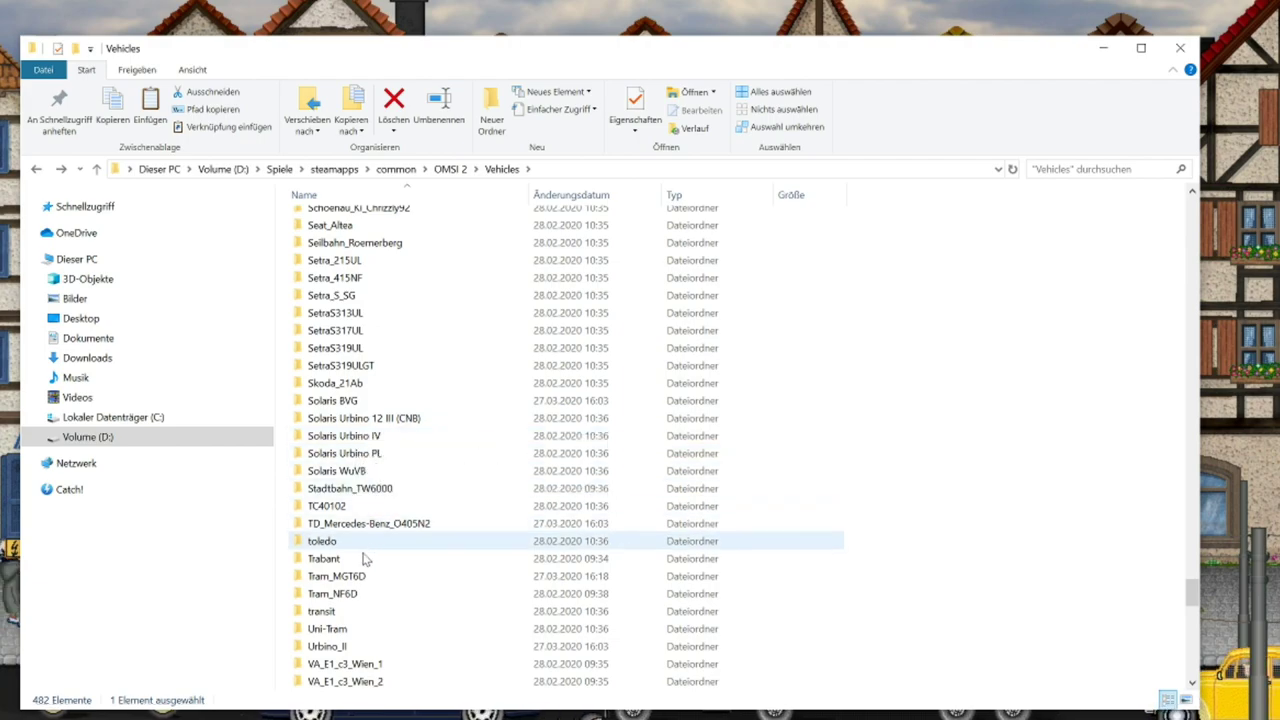
scroll(362, 562, down, 12)
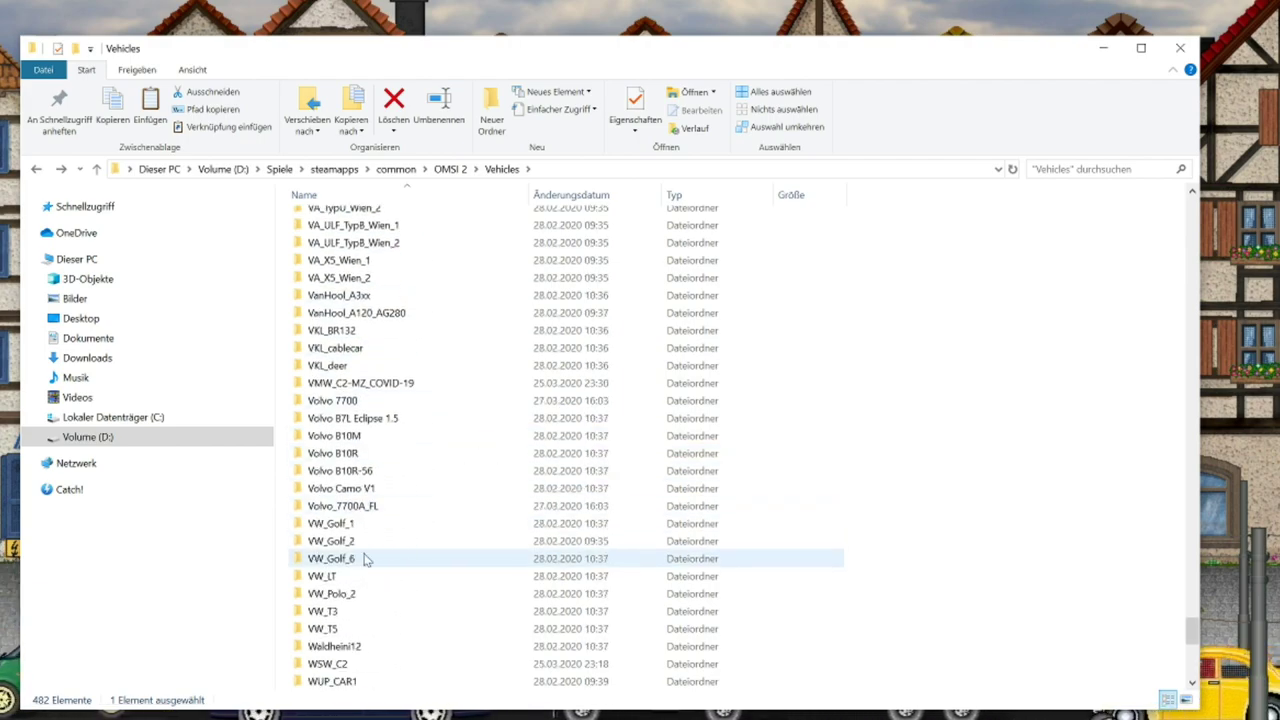
double_click(342, 666)
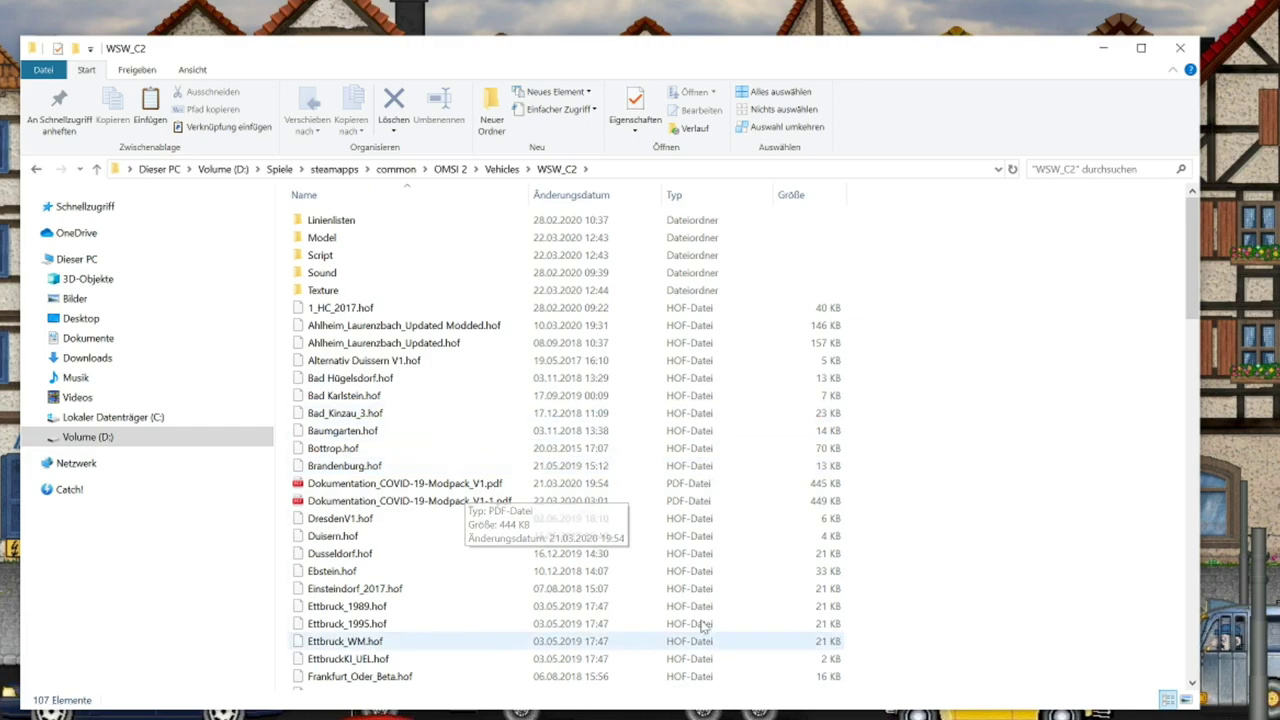
- Find the COVID19 .bus files in the WSW_C2 folder and check the MB_O530_WSW_LE and MB_O530G_WSW_main versions
scroll(486, 491, down, 5)
scroll(460, 537, down, 7)
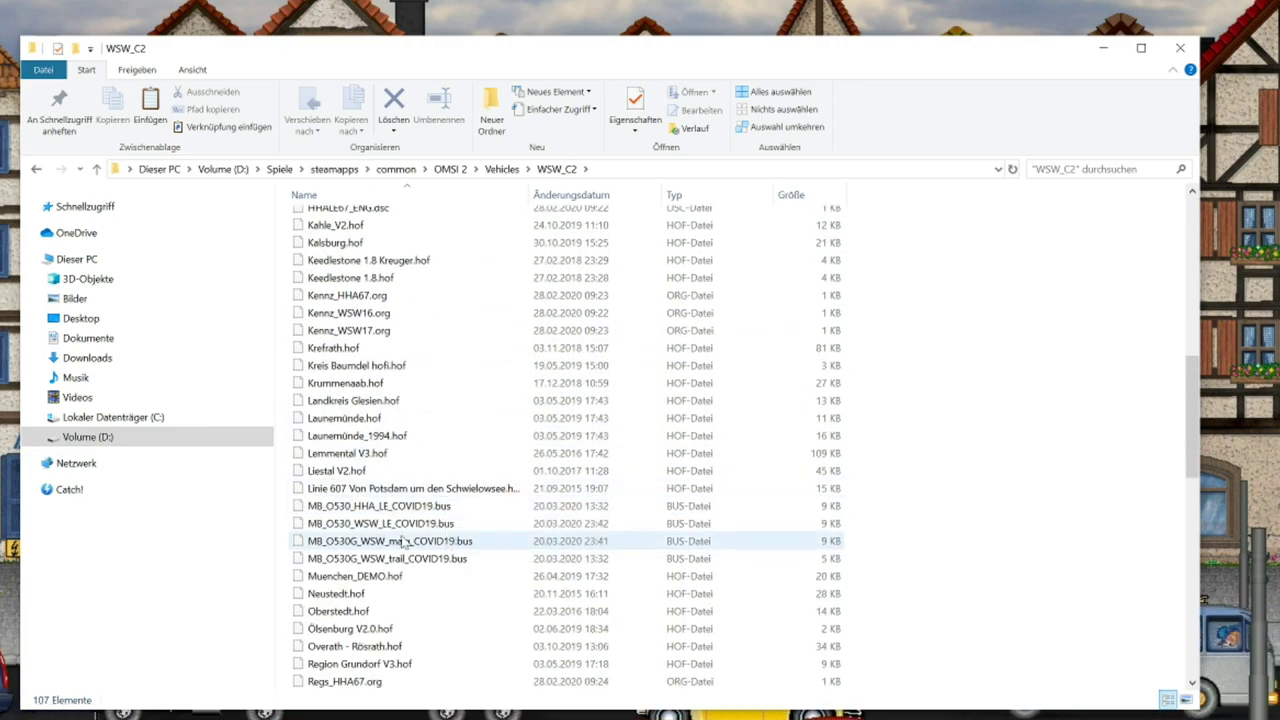
click(430, 523)
click(430, 541)
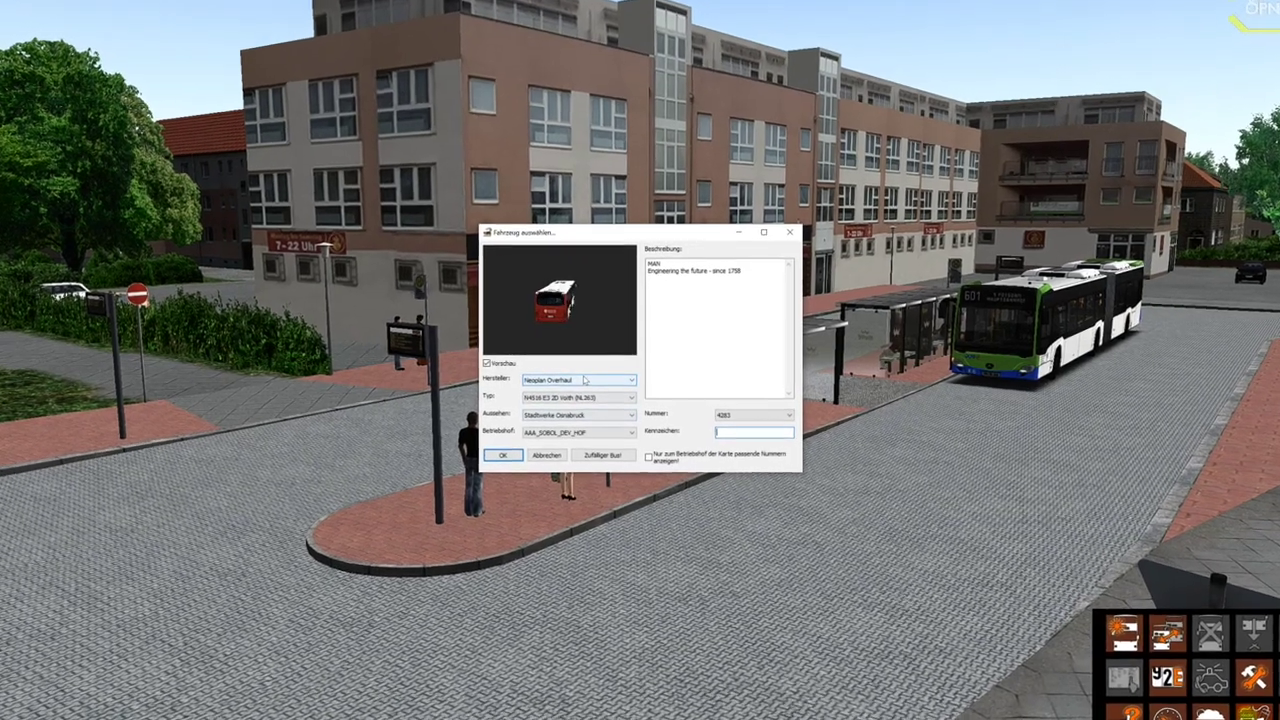
- In the OMSI 2 vehicle selection, change the manufacturer from the list to MAN
click(584, 379)
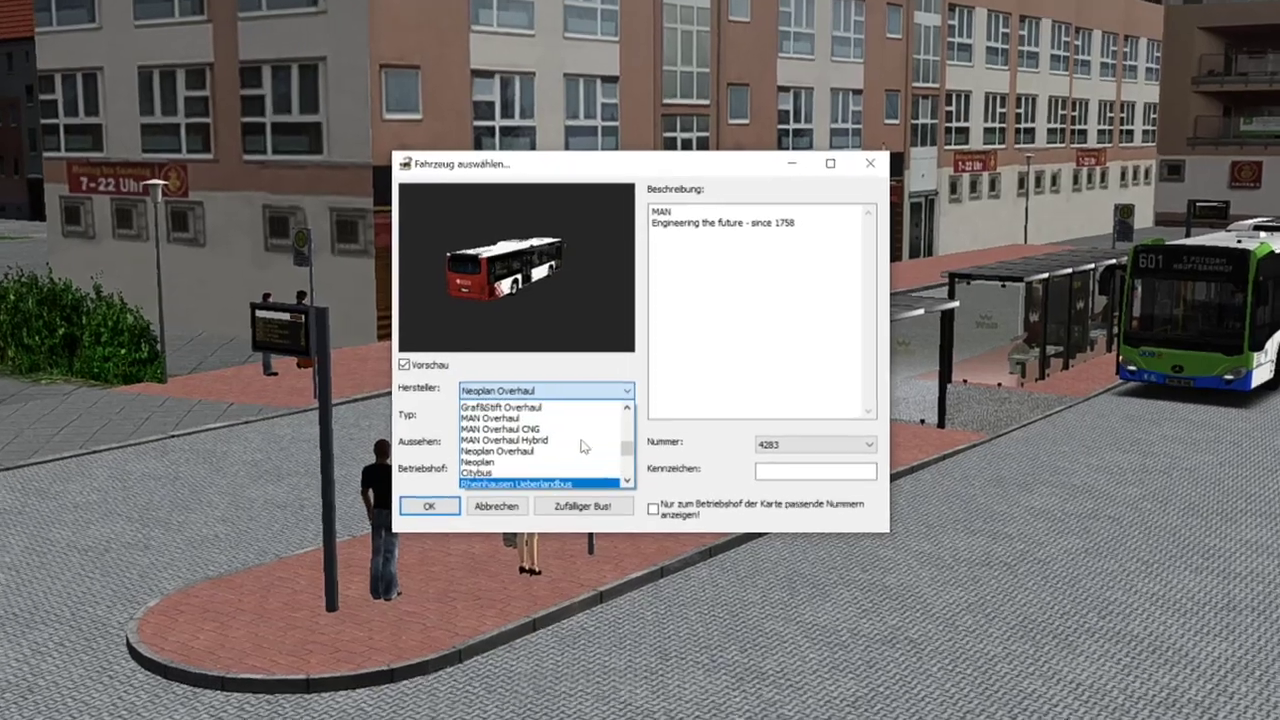
scroll(584, 447, up, 5)
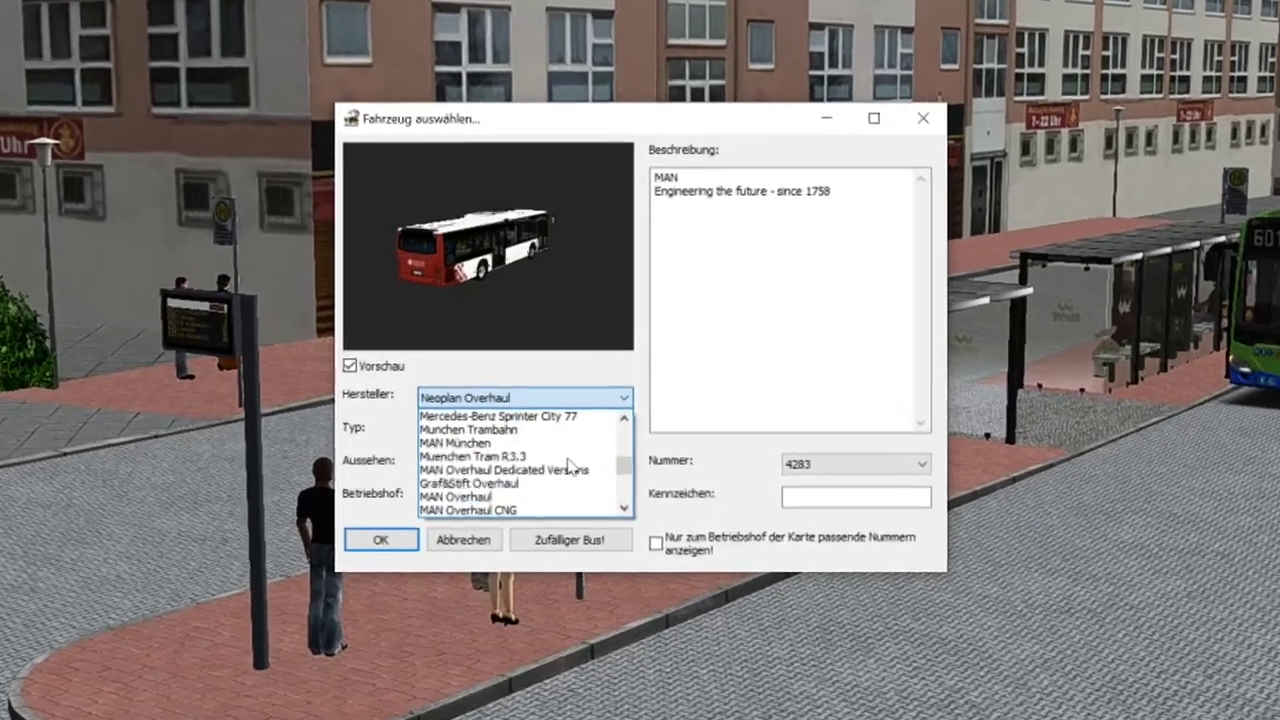
scroll(550, 497, up, 1)
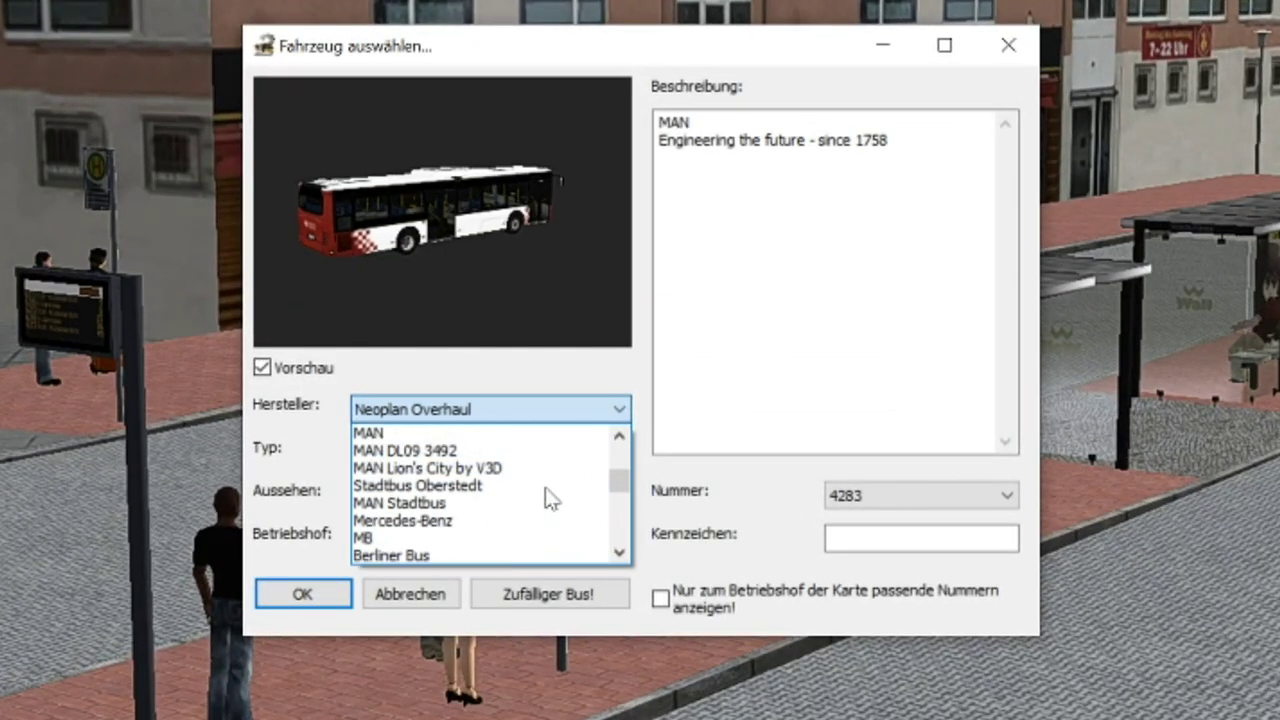
scroll(527, 507, down, 2)
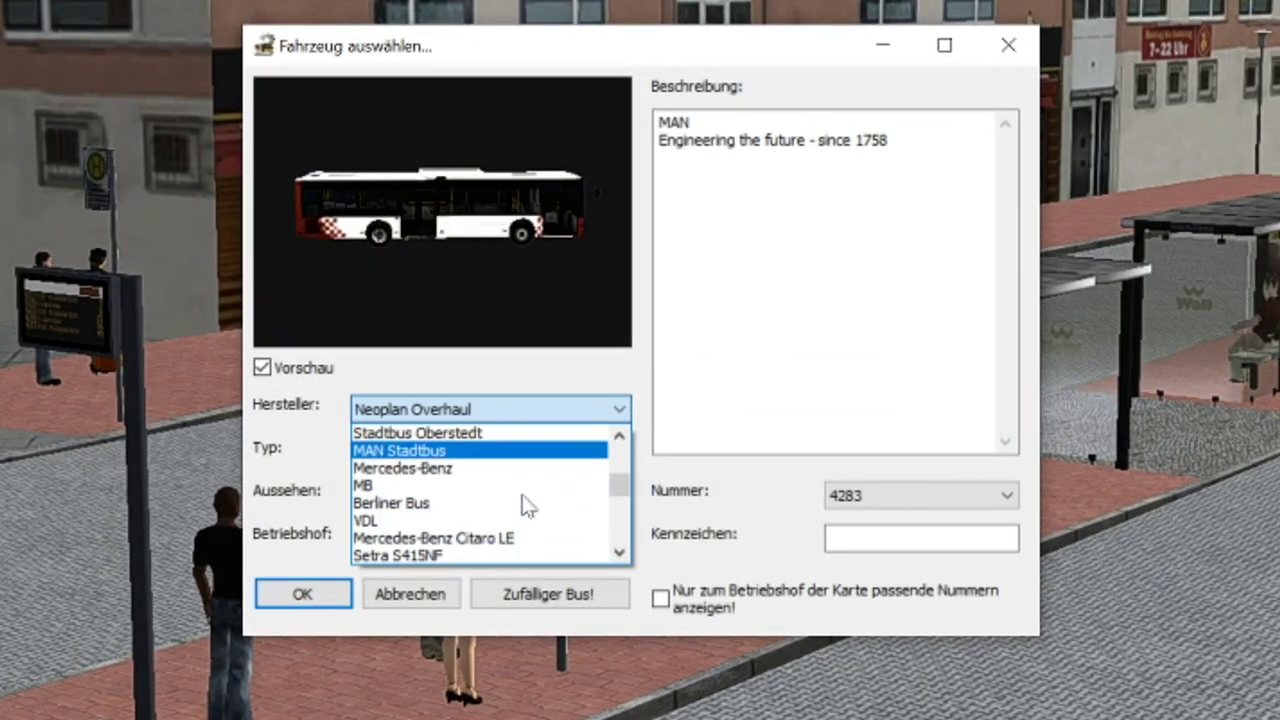
scroll(527, 507, up, 3)
scroll(527, 507, up, 1)
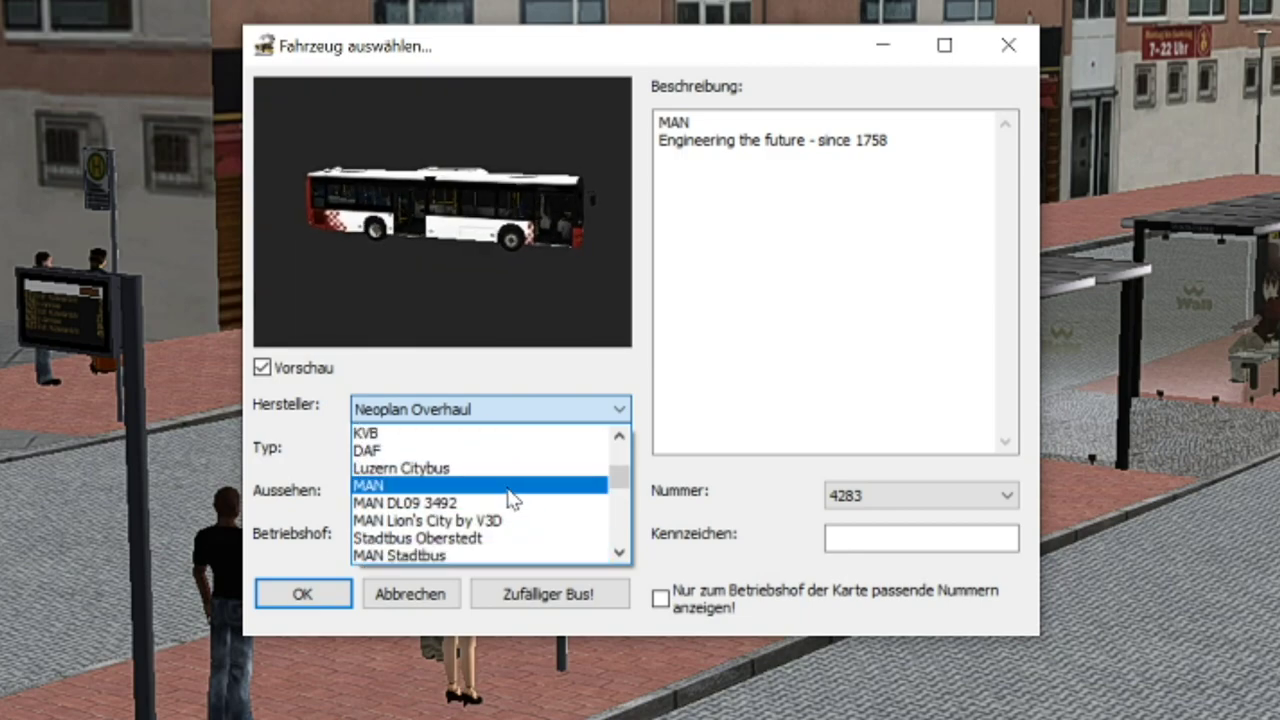
click(531, 486)
- Look through the MAN vehicle types for the DL05, DL07, DL08 and DL09 Corona variants
click(447, 464)
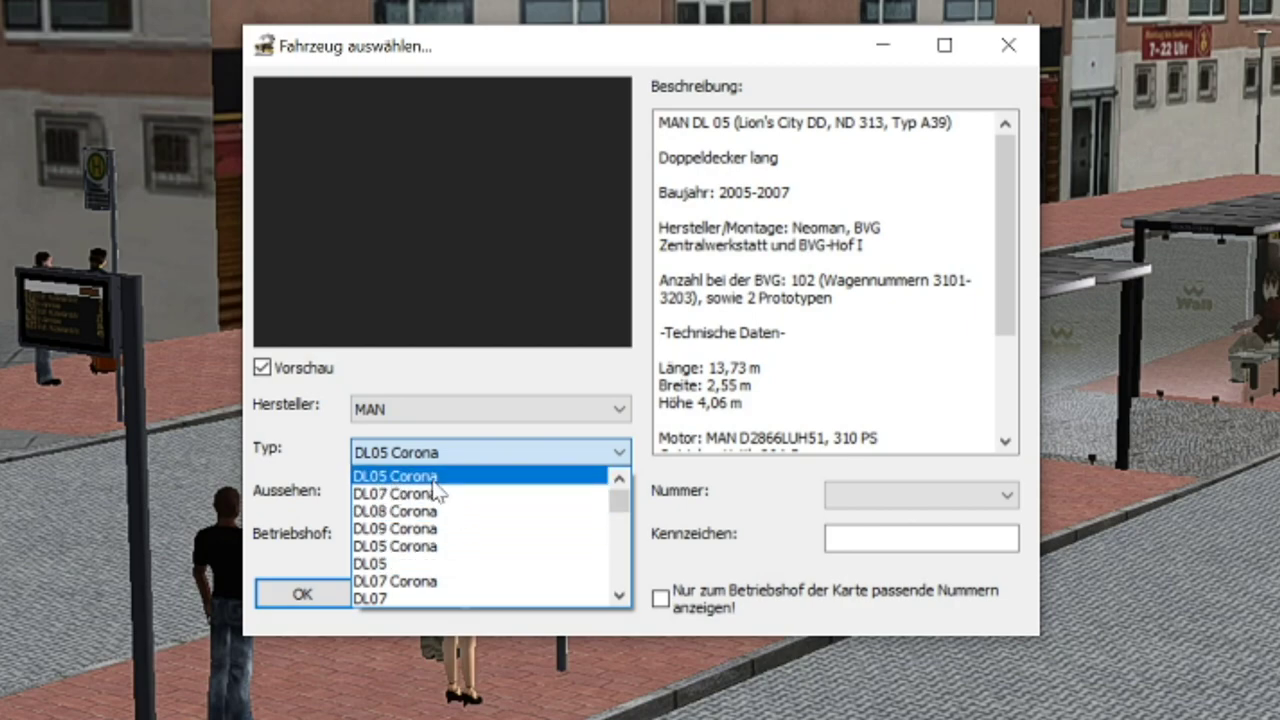
scroll(467, 536, down, 8)
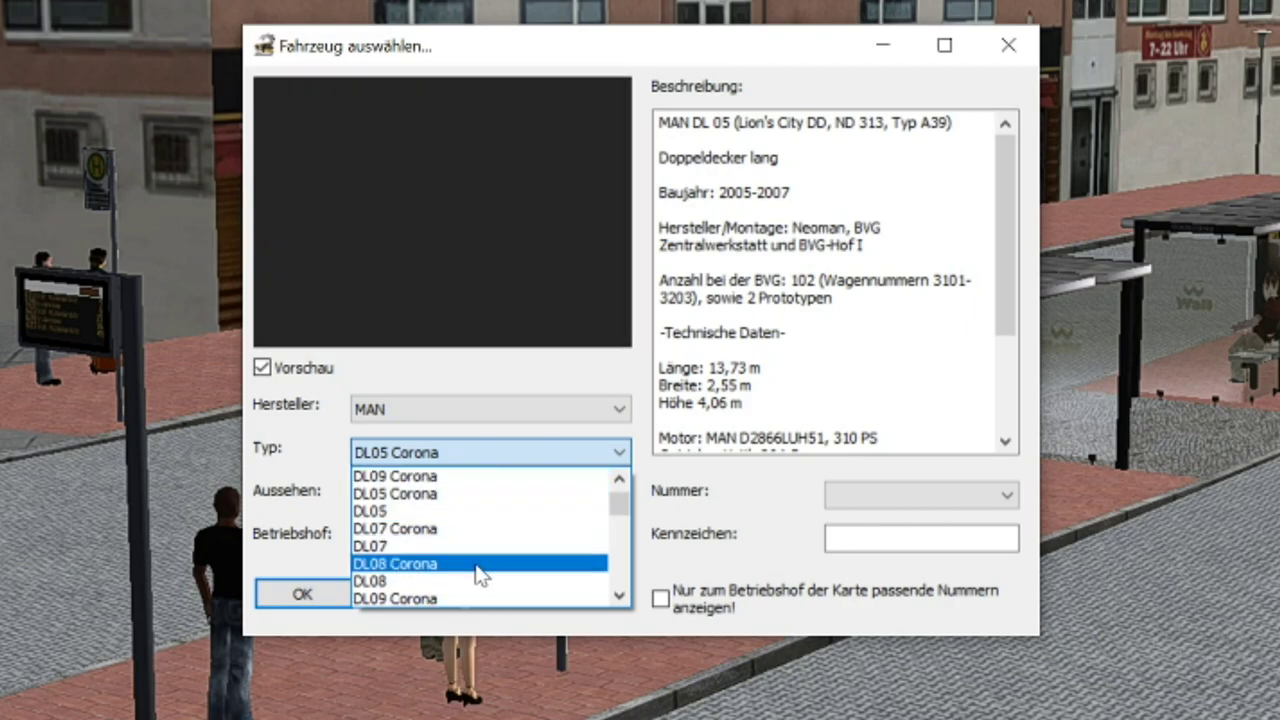
scroll(506, 555, up, 8)
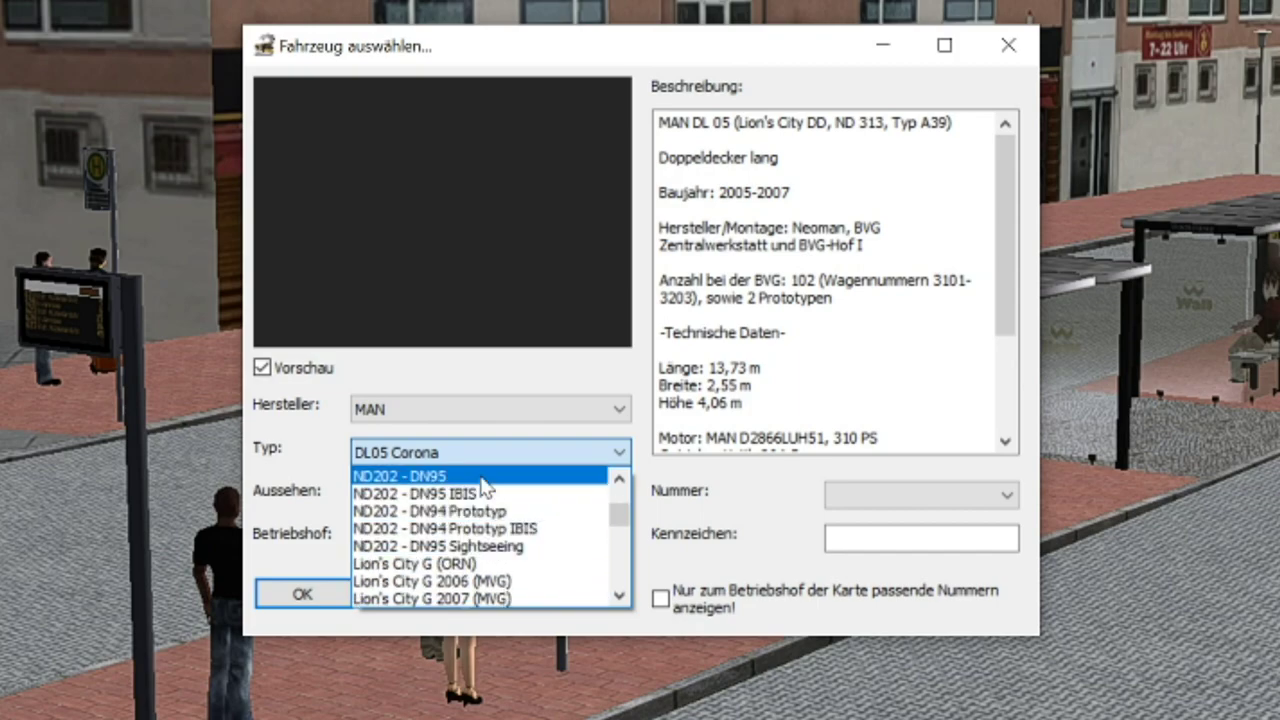
- Set the vehicle's manufacturer to Scania
click(459, 413)
click(459, 413)
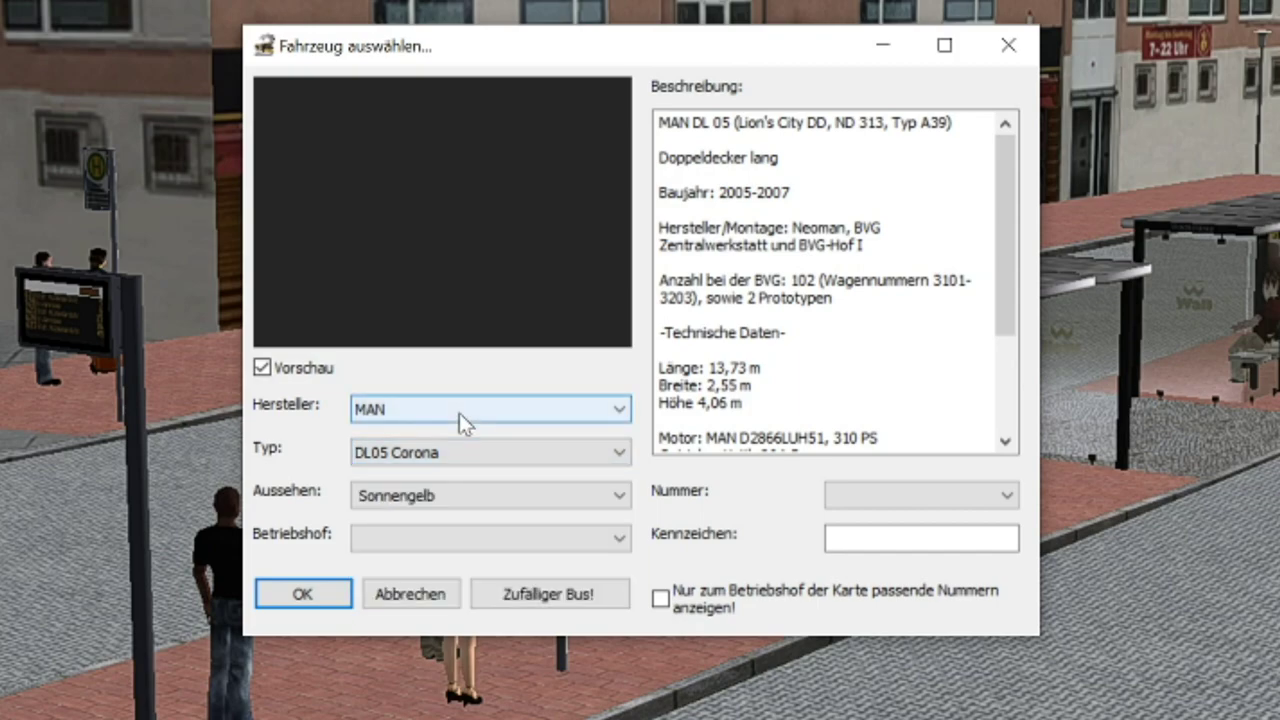
scroll(498, 495, down, 3)
scroll(495, 501, down, 5)
scroll(490, 503, up, 4)
scroll(480, 455, up, 2)
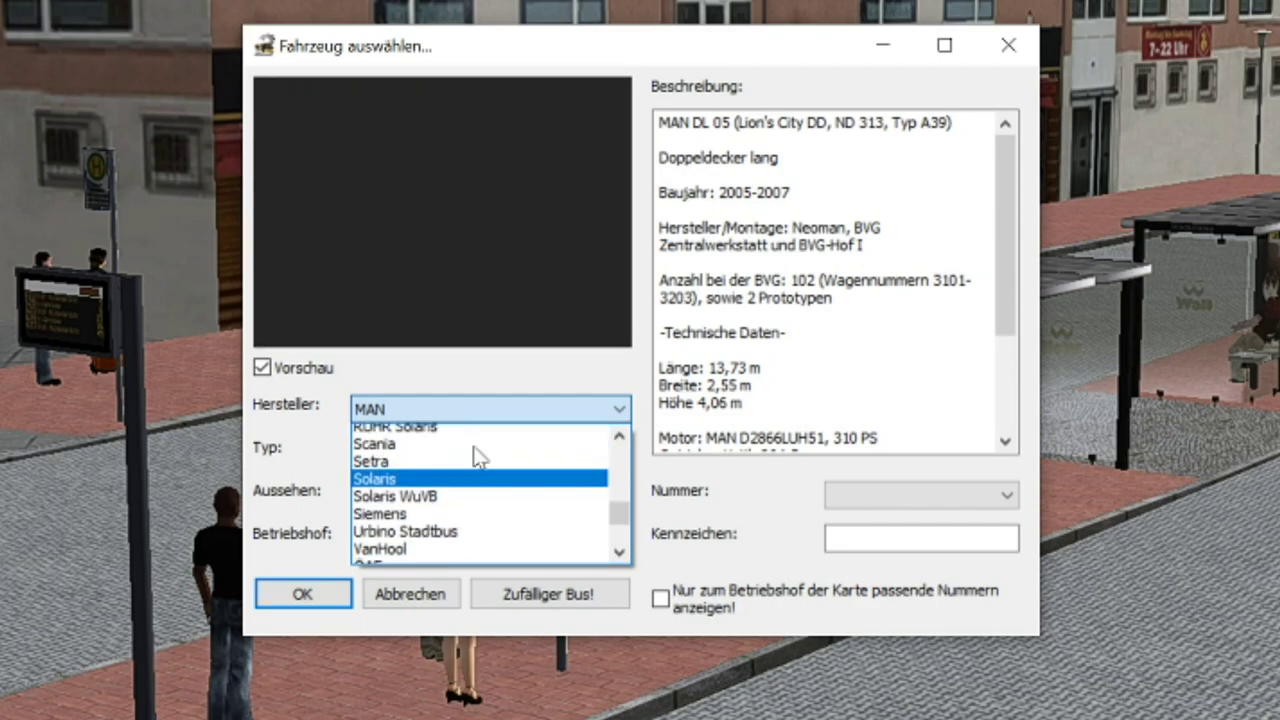
click(478, 467)
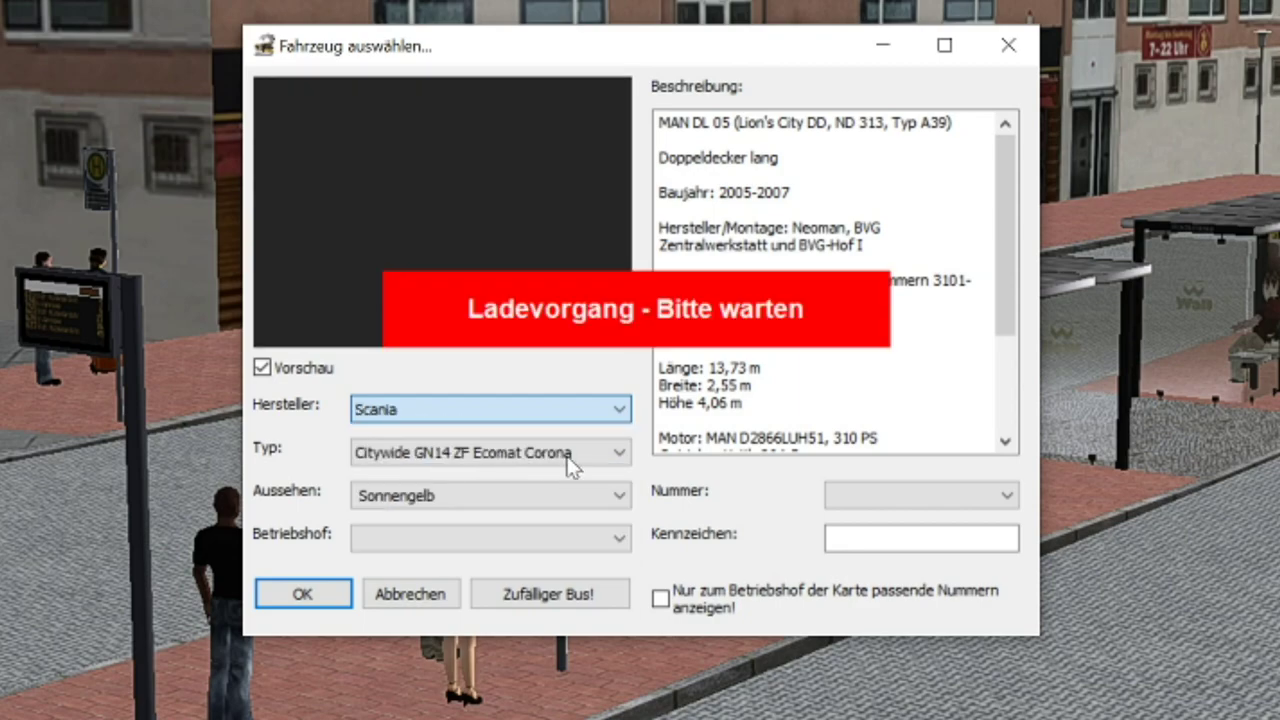